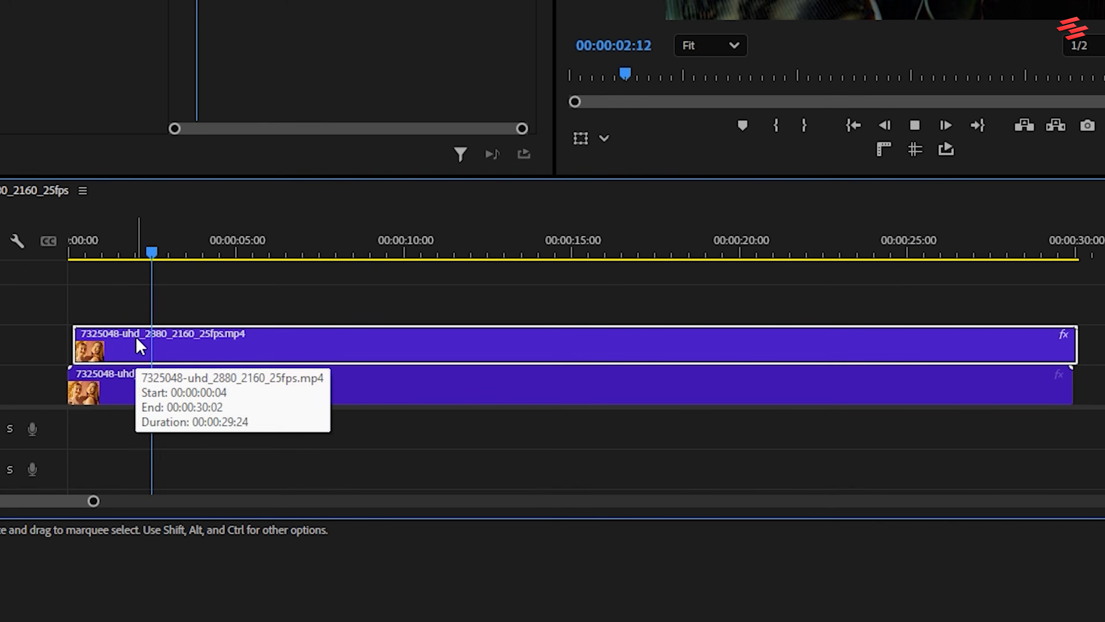
# Step: Trim the lower clip's start and the upper clip's end so both stacked clips cover the same time range
pyautogui.moveTo(73, 384); pyautogui.dragTo(82, 384)
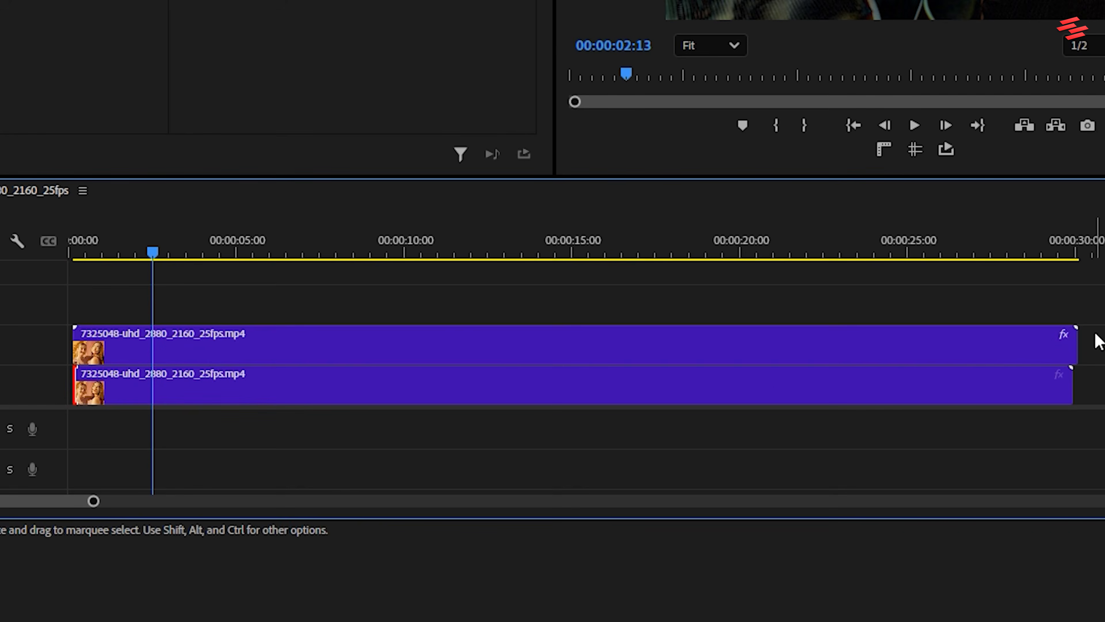
pyautogui.moveTo(1081, 339); pyautogui.dragTo(1077, 340)
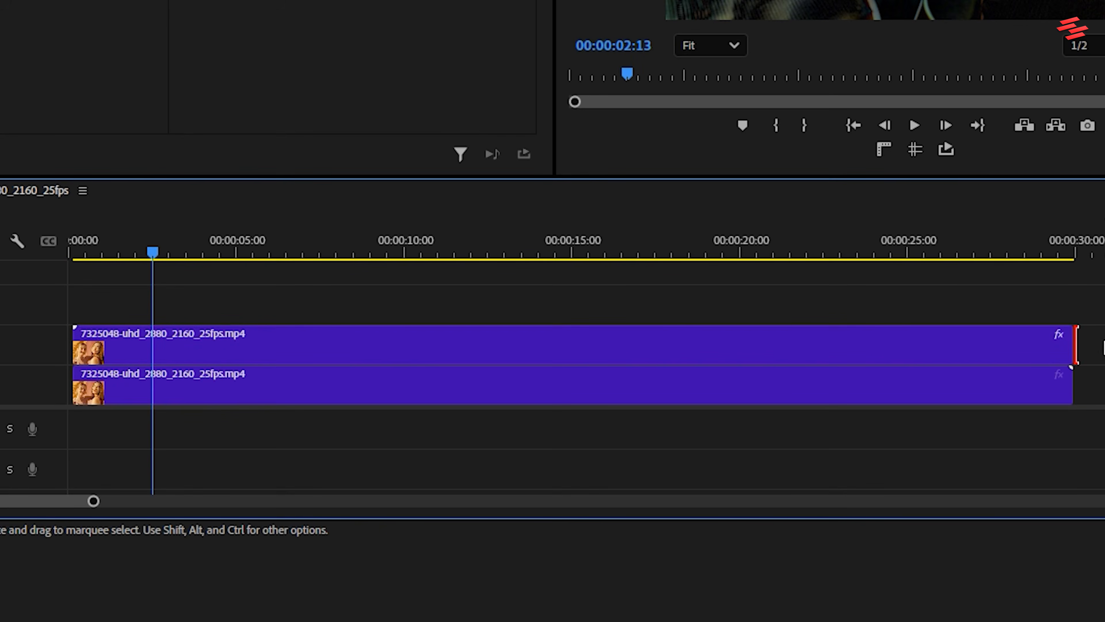
# Step: Move both stacked clips up one track and place a copy of the lower clip on the bottom track
pyautogui.moveTo(557, 353); pyautogui.dragTo(553, 321)
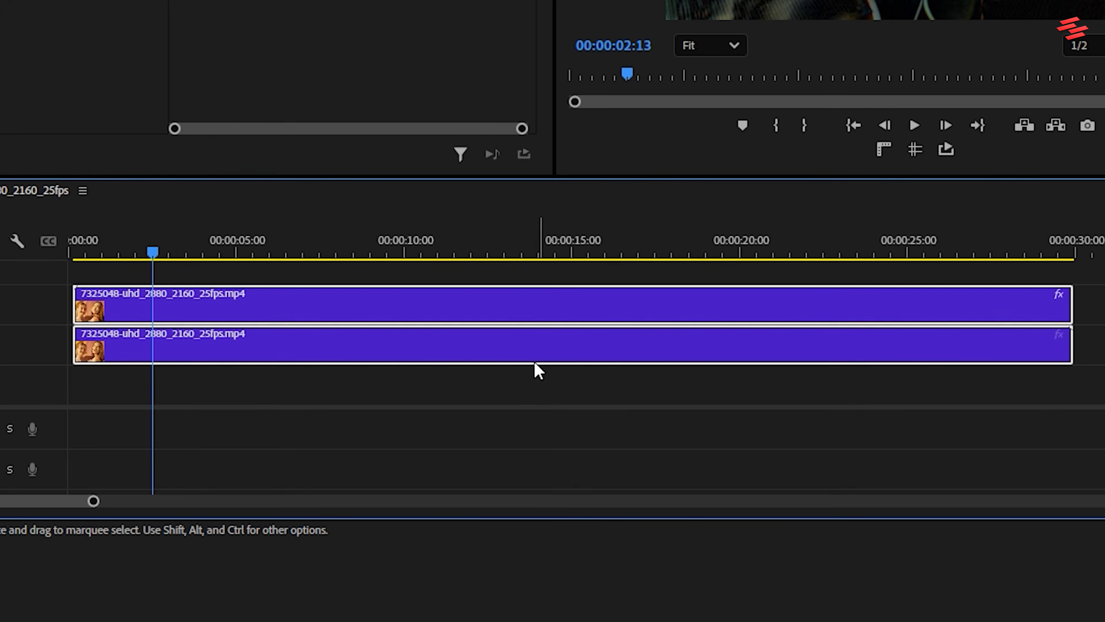
pyautogui.click(525, 357)
pyautogui.moveTo(522, 358); pyautogui.dragTo(520, 387)
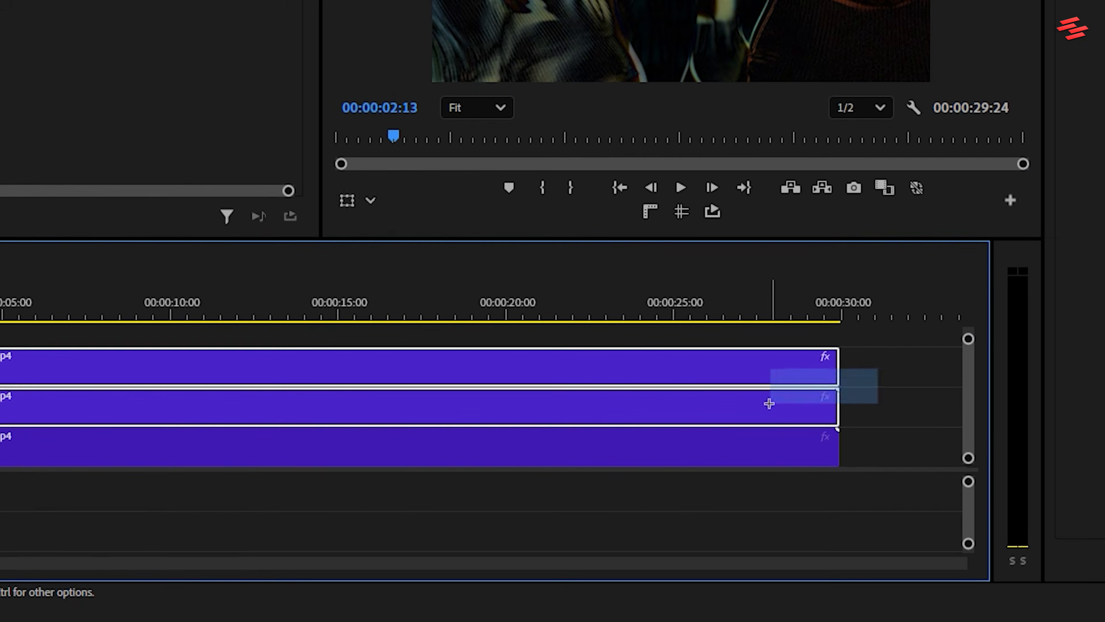
# Step: Nest the two upper clips into a single sequence, keeping the default name
pyautogui.moveTo(770, 404); pyautogui.dragTo(768, 403)
pyautogui.rightClick(768, 402)
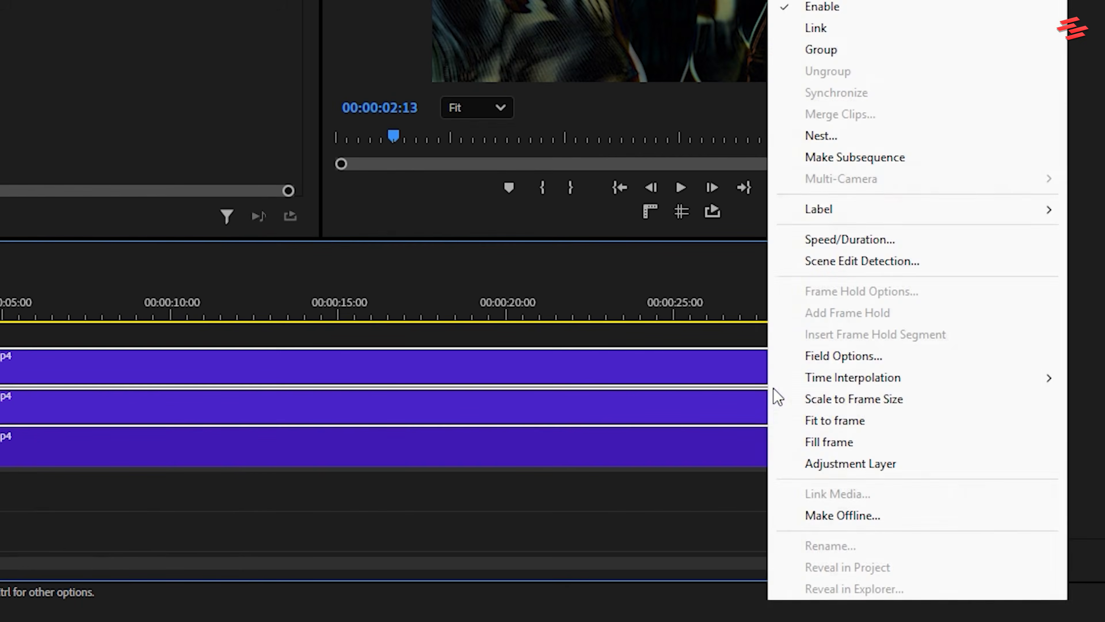
pyautogui.click(810, 136)
pyautogui.click(565, 132)
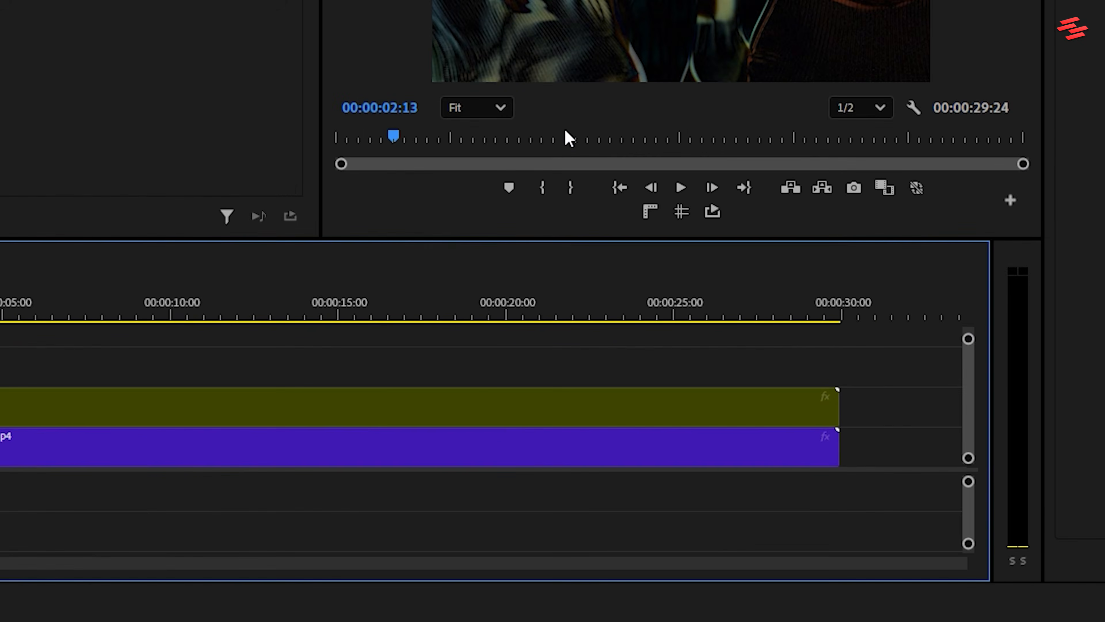
# Step: Apply the VR Glow effect to the nested sequence and set its blend mode to Linear Dodge (Add)
pyautogui.click(381, 405)
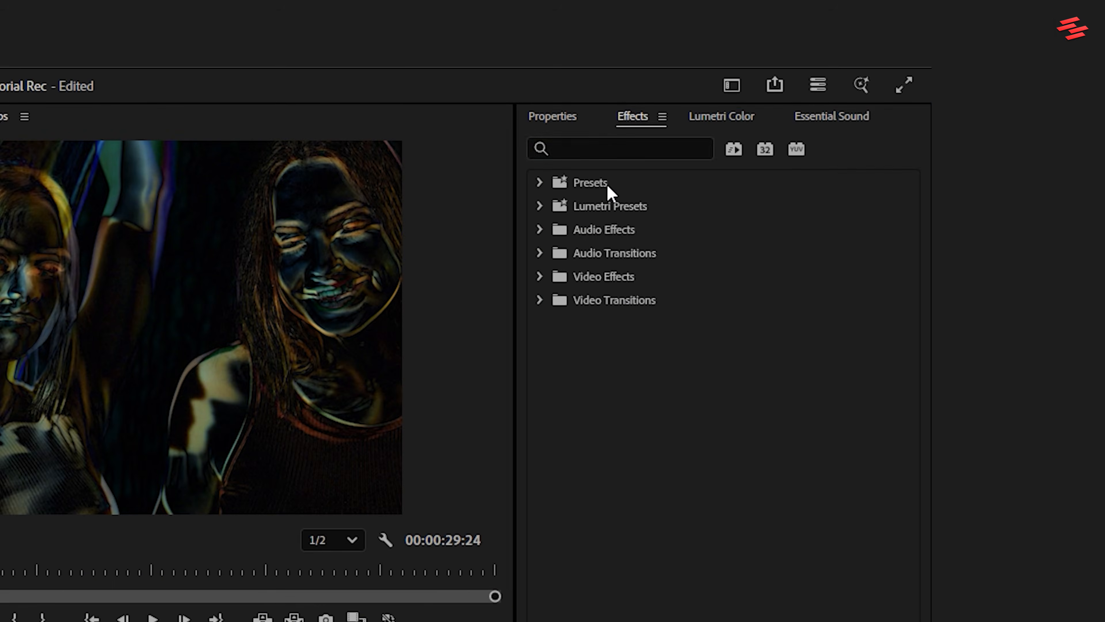
pyautogui.click(607, 148)
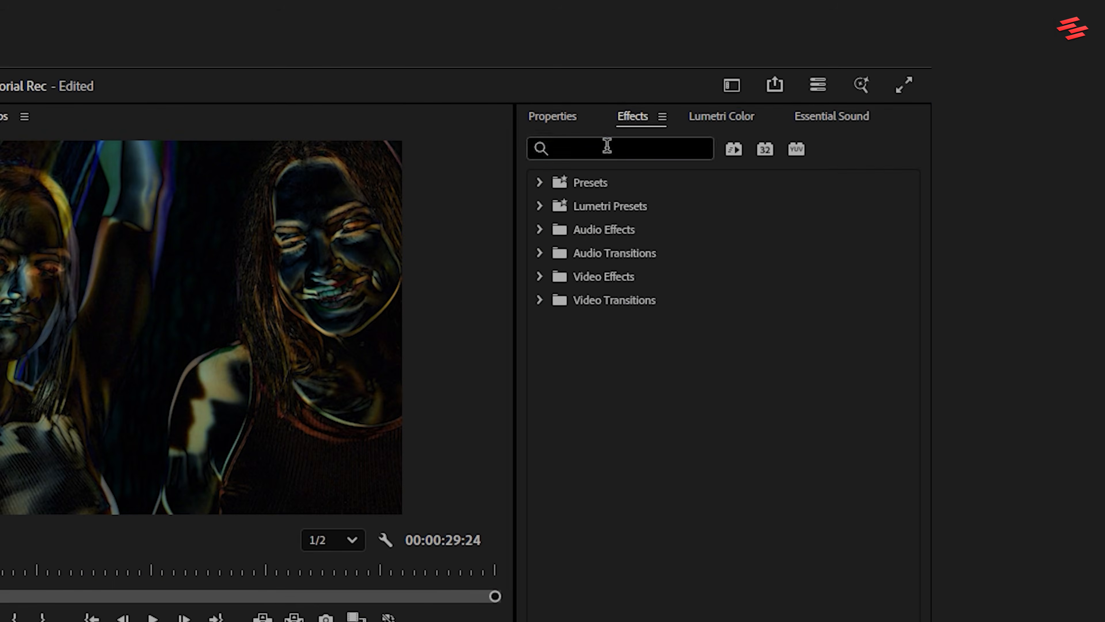
pyautogui.write('vr')
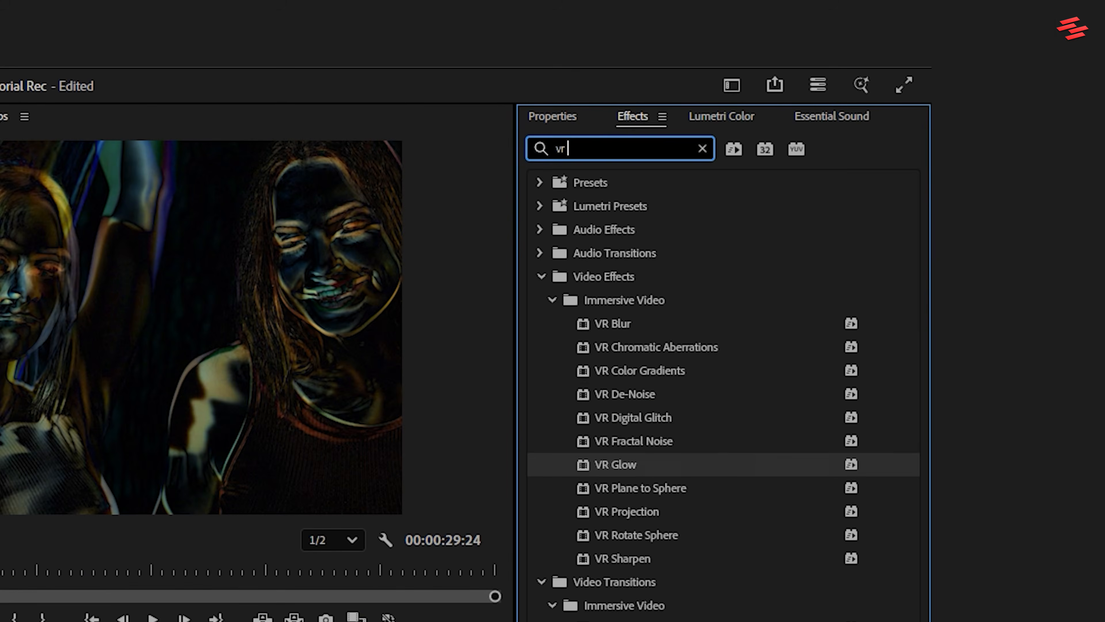
pyautogui.write(' glo')
pyautogui.moveTo(644, 333); pyautogui.dragTo(707, 330)
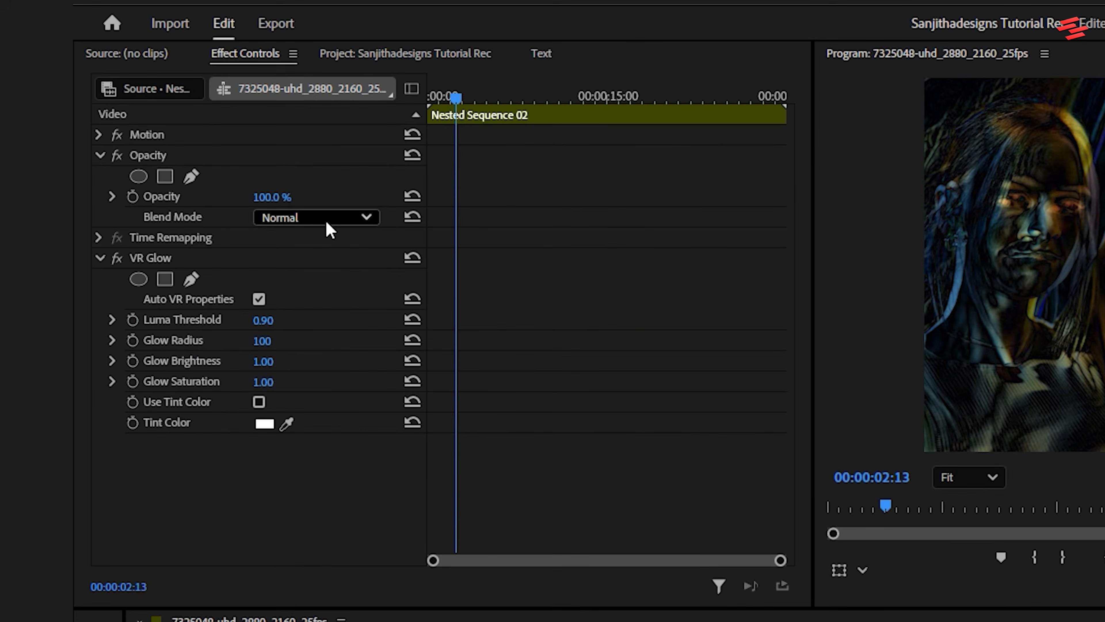
pyautogui.click(326, 218)
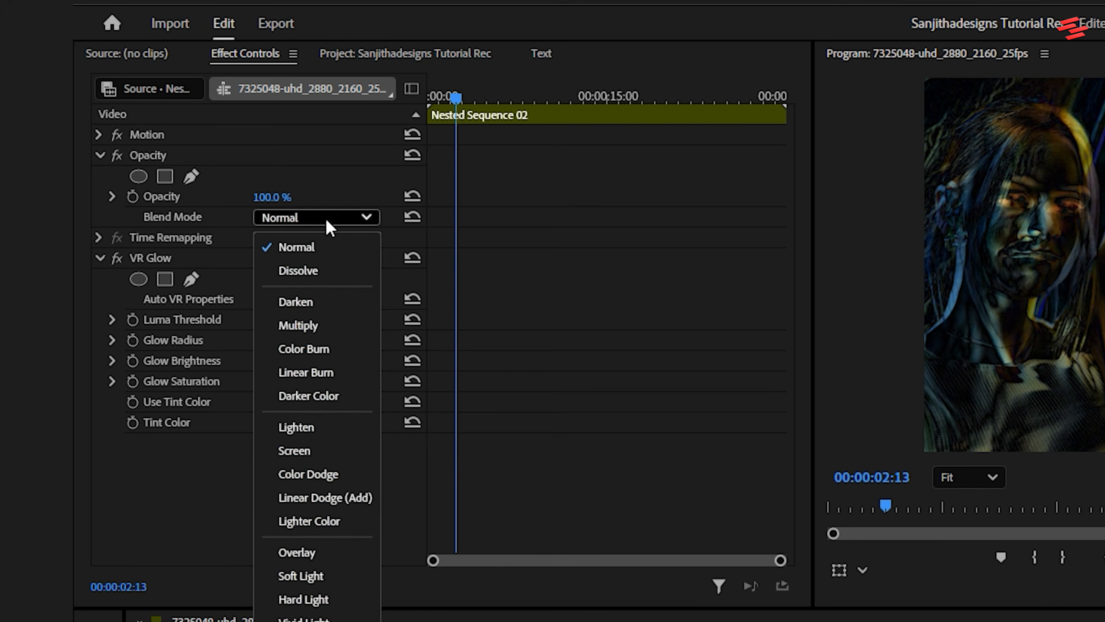
pyautogui.click(342, 498)
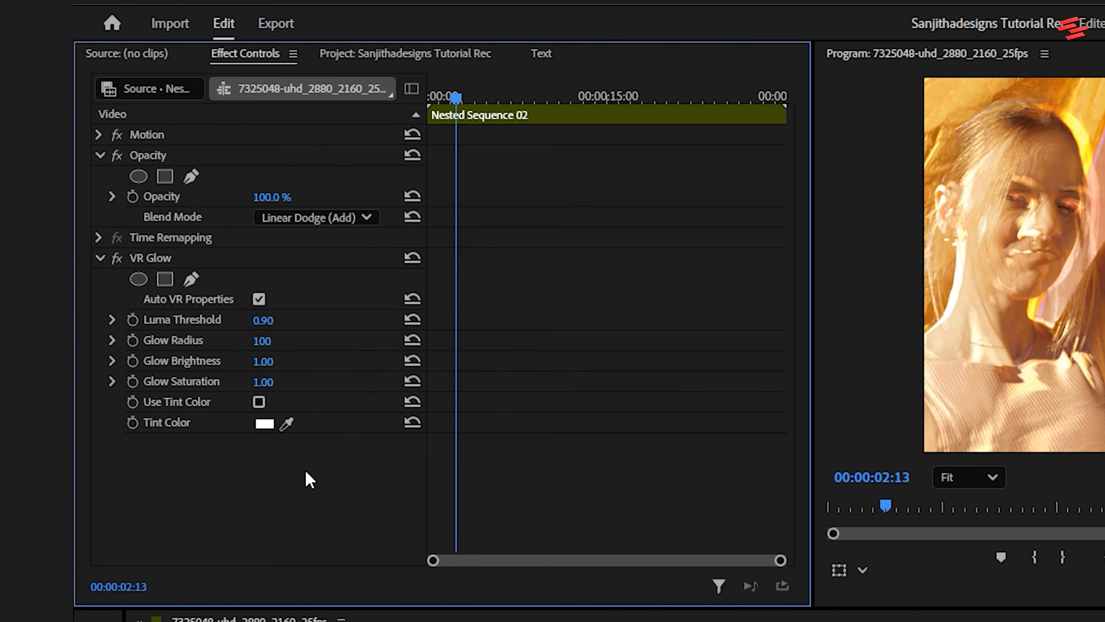
# Step: Set VR Glow's Luma Threshold to 0.00, Glow Radius to 126 and Glow Brightness to 2.00, and play the result
pyautogui.moveTo(263, 321); pyautogui.dragTo(235, 320)
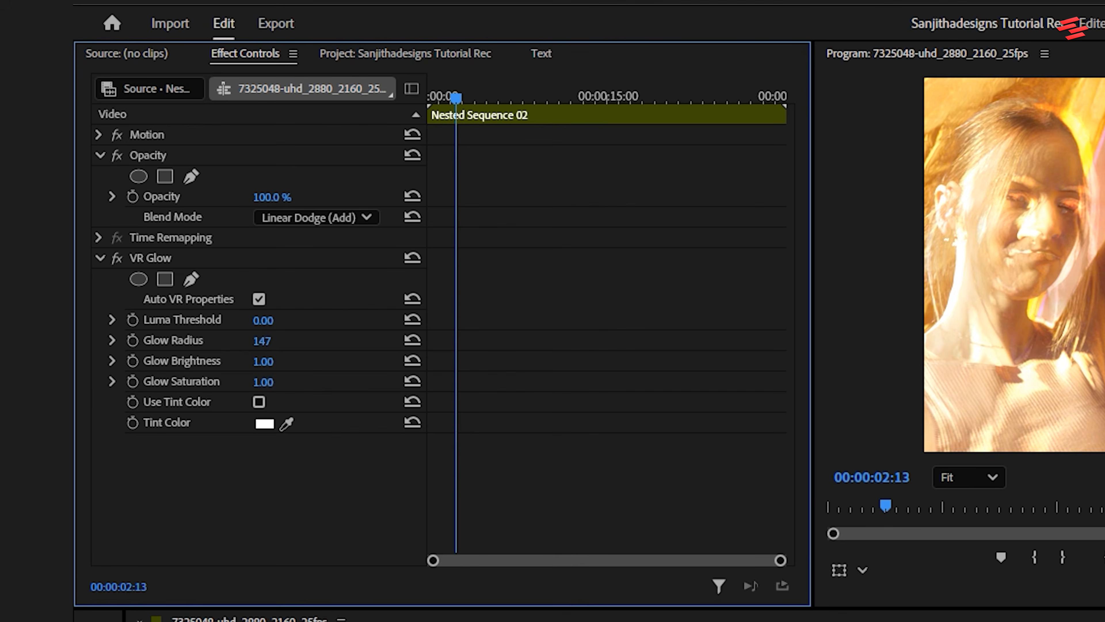
pyautogui.moveTo(259, 361)
pyautogui.mouseDown()
pyautogui.moveTo(287, 360)
pyautogui.moveTo(263, 360)
pyautogui.mouseUp()
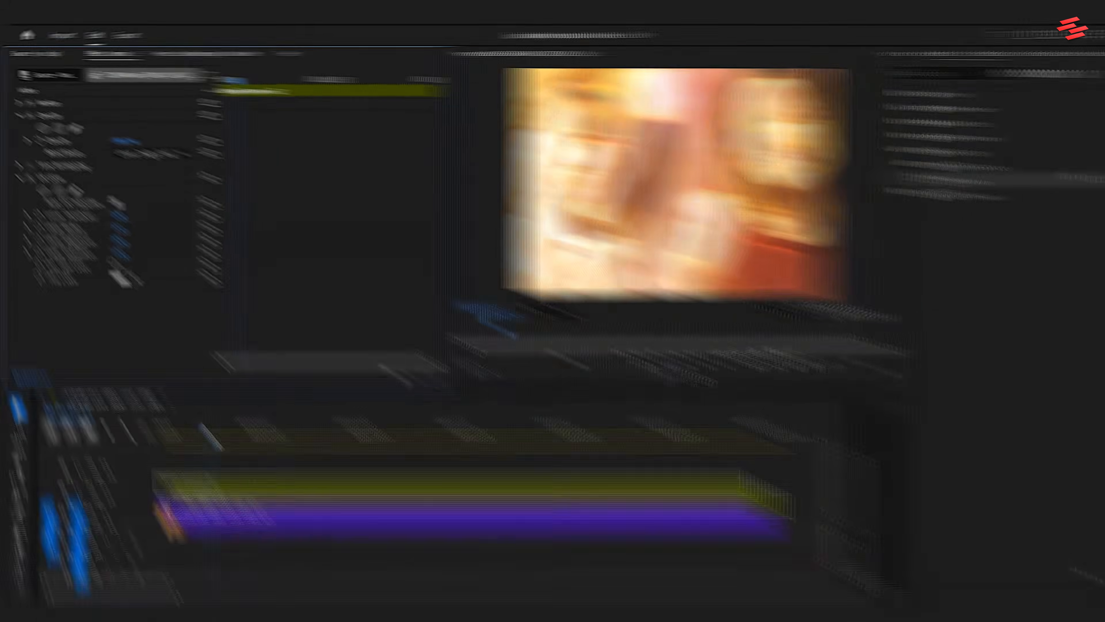
pyautogui.moveTo(184, 425); pyautogui.dragTo(142, 427)
pyautogui.press('space')
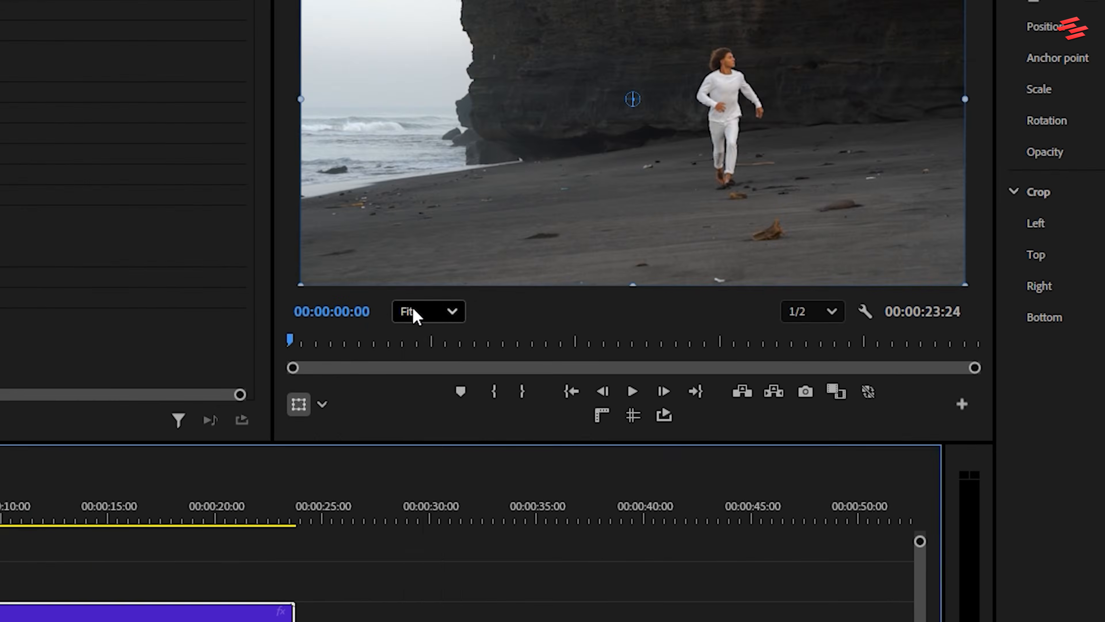
# Step: Scale the beach runner clip to 153 and set its horizontal position to 972 with the preview at 10%
pyautogui.click(520, 302)
pyautogui.click(522, 322)
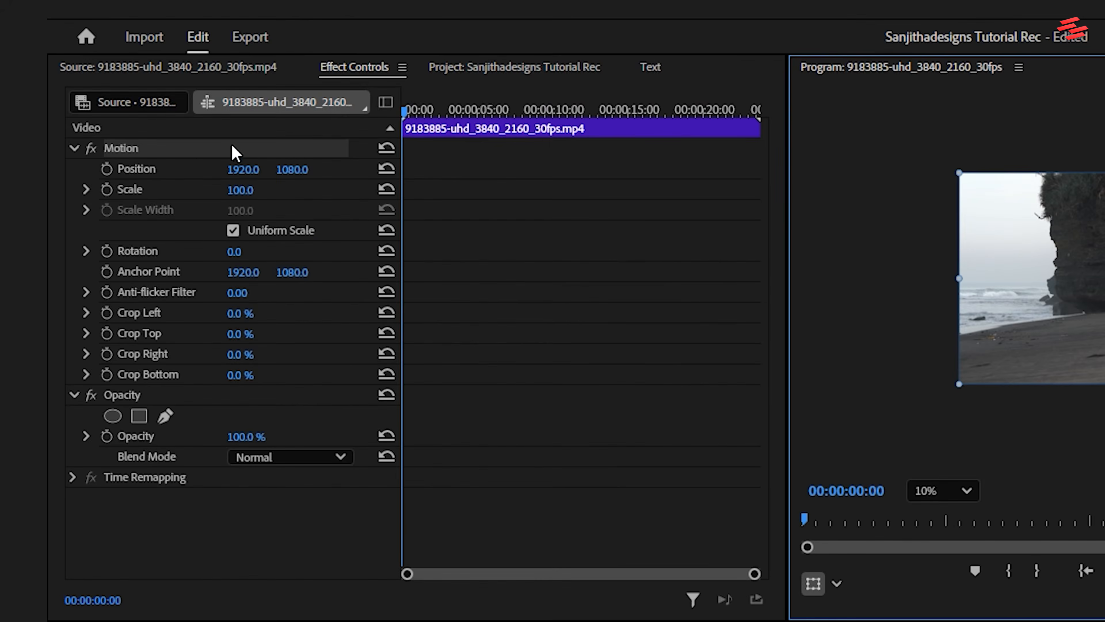
pyautogui.click(233, 152)
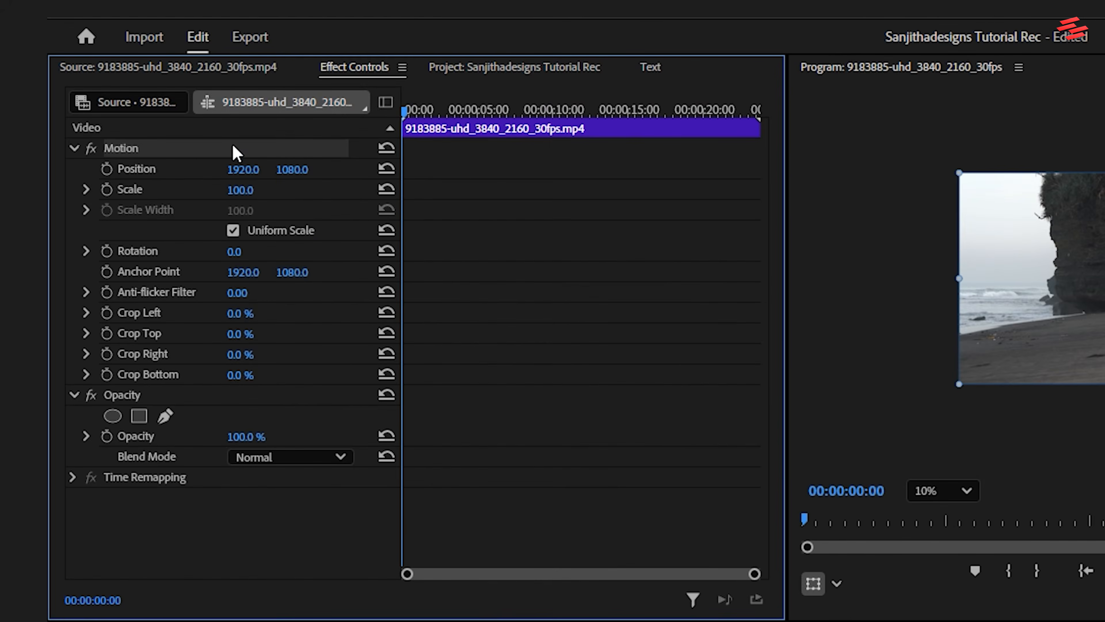
pyautogui.moveTo(244, 190); pyautogui.dragTo(274, 190)
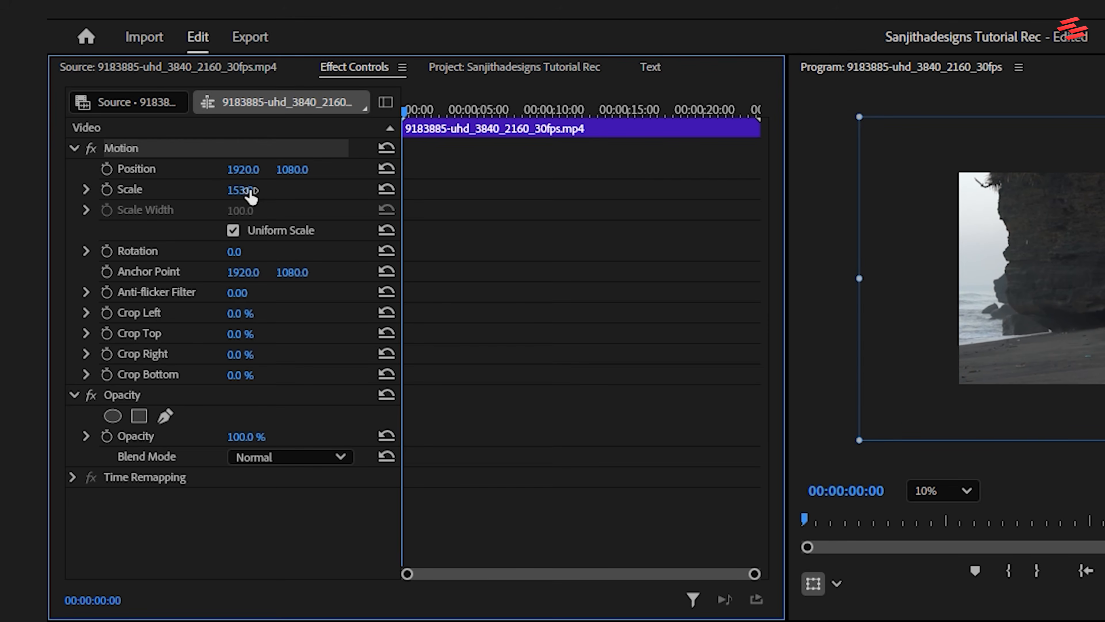
pyautogui.moveTo(244, 170); pyautogui.dragTo(57, 170)
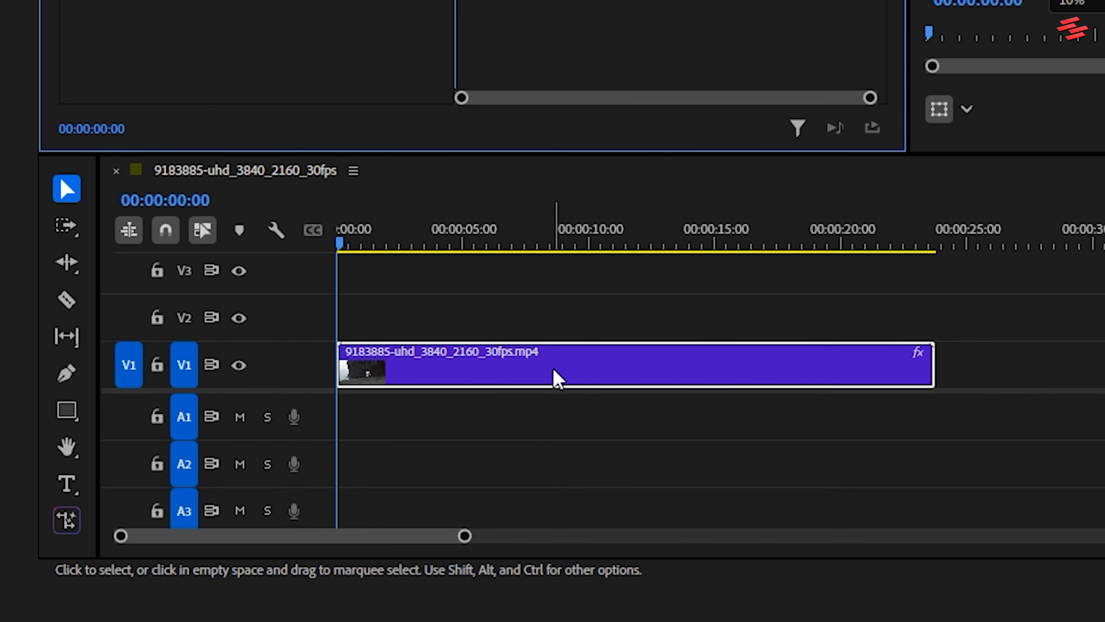
# Step: Duplicate the beach clip onto track V2 and set the copy's blend mode to Screen
pyautogui.moveTo(552, 372); pyautogui.dragTo(555, 322)
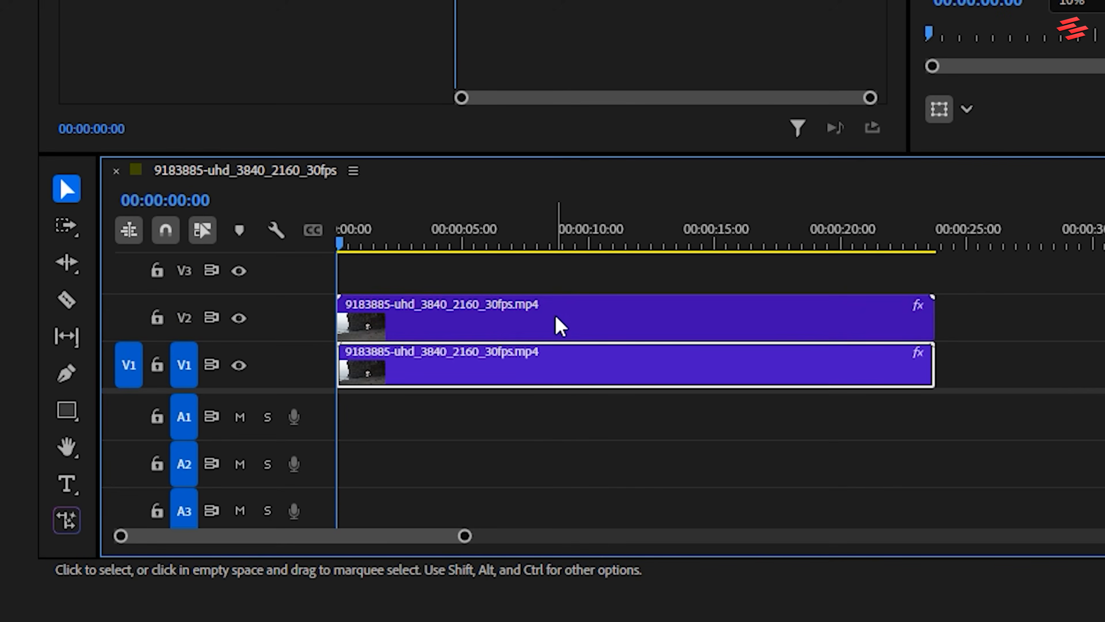
pyautogui.click(555, 316)
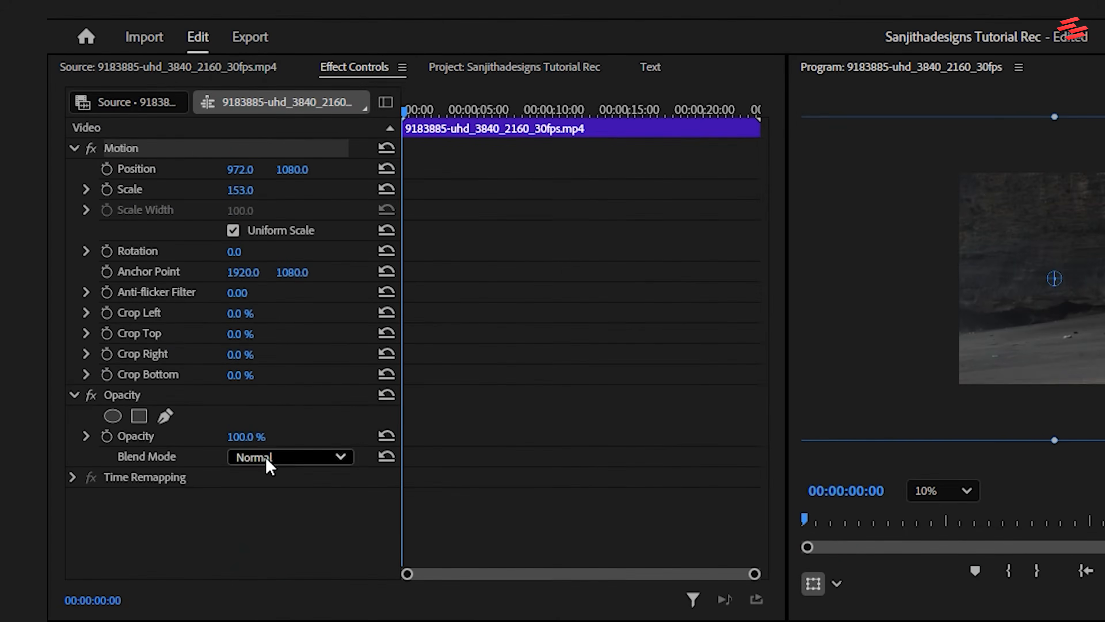
pyautogui.click(265, 457)
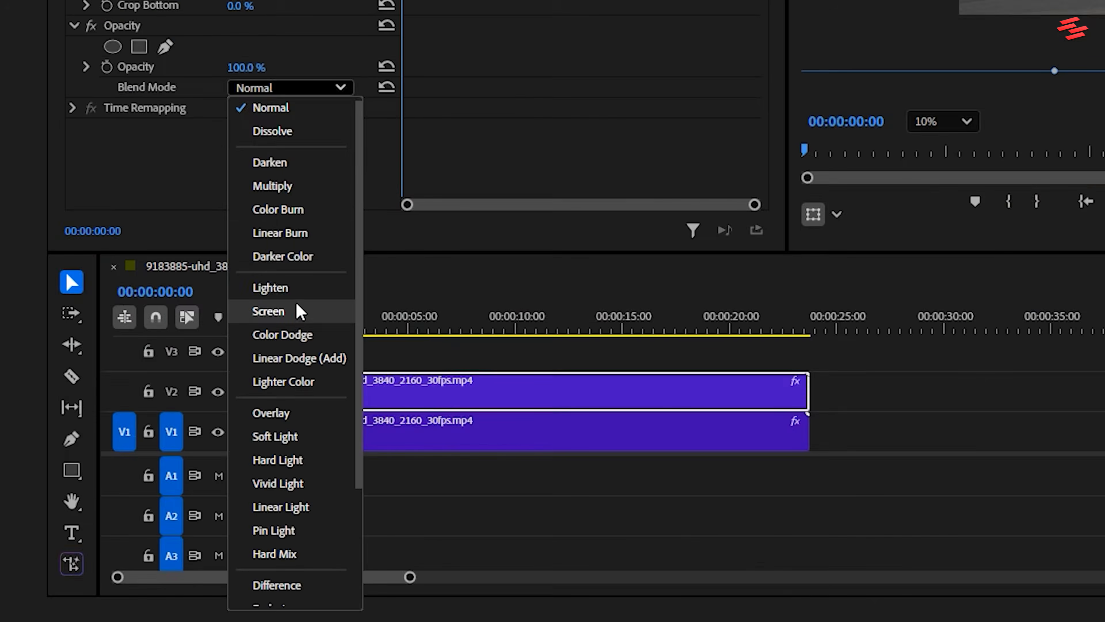
pyautogui.click(269, 311)
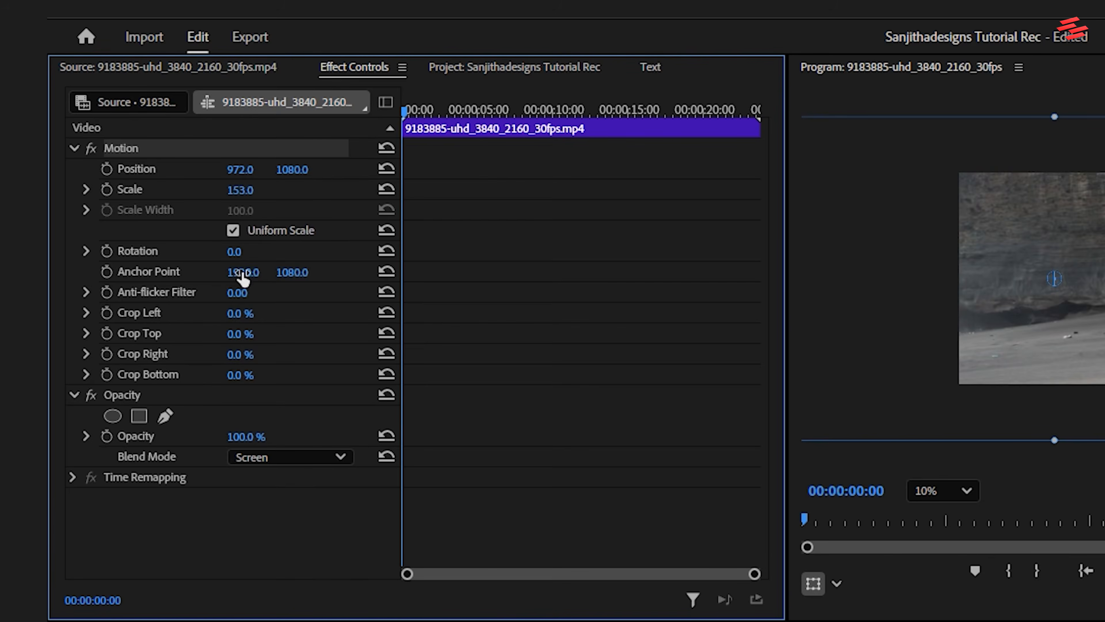
# Step: Shift the V2 beach clip horizontally to the right and play the mirrored composite
pyautogui.moveTo(238, 174); pyautogui.dragTo(392, 174)
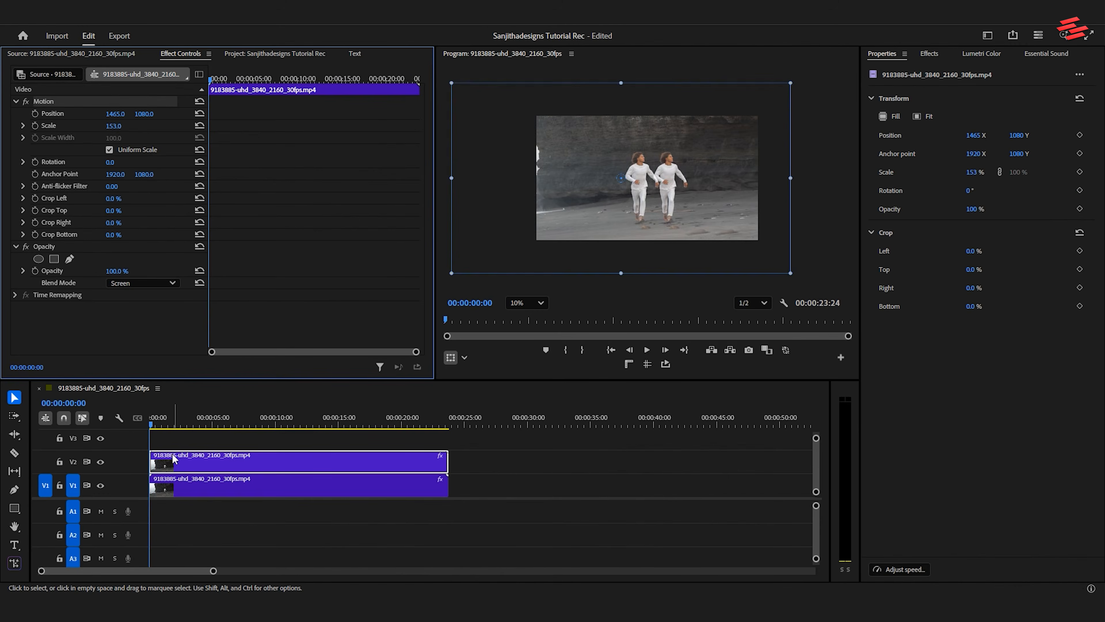
pyautogui.press('space')
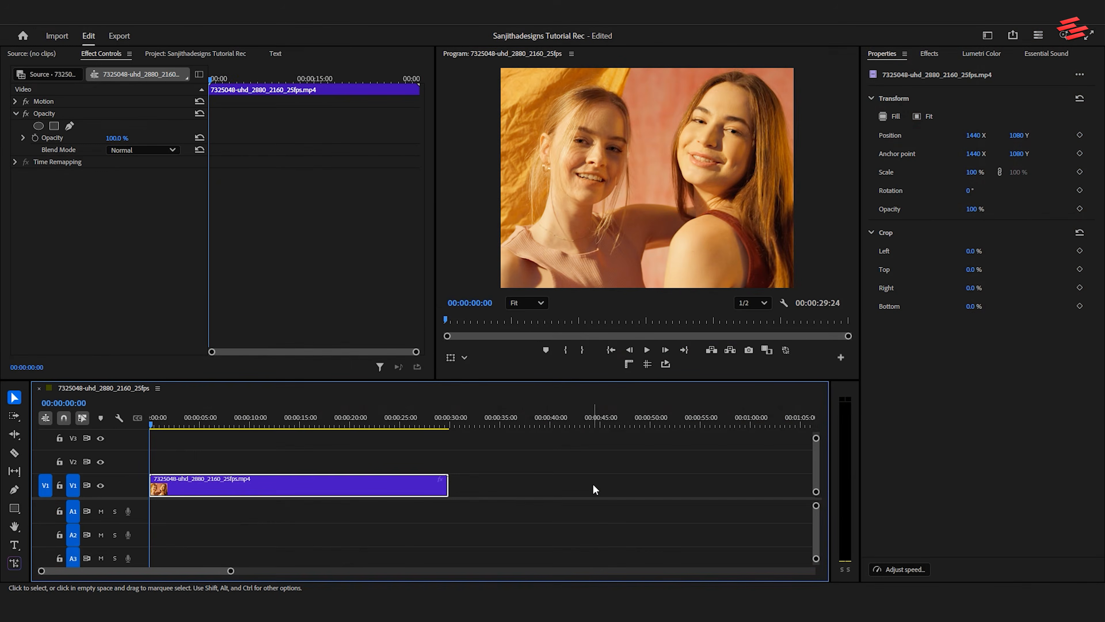
# Step: Duplicate the clip of the two women onto track V2 and apply the Gaussian Blur effect to the copy
pyautogui.click(404, 493)
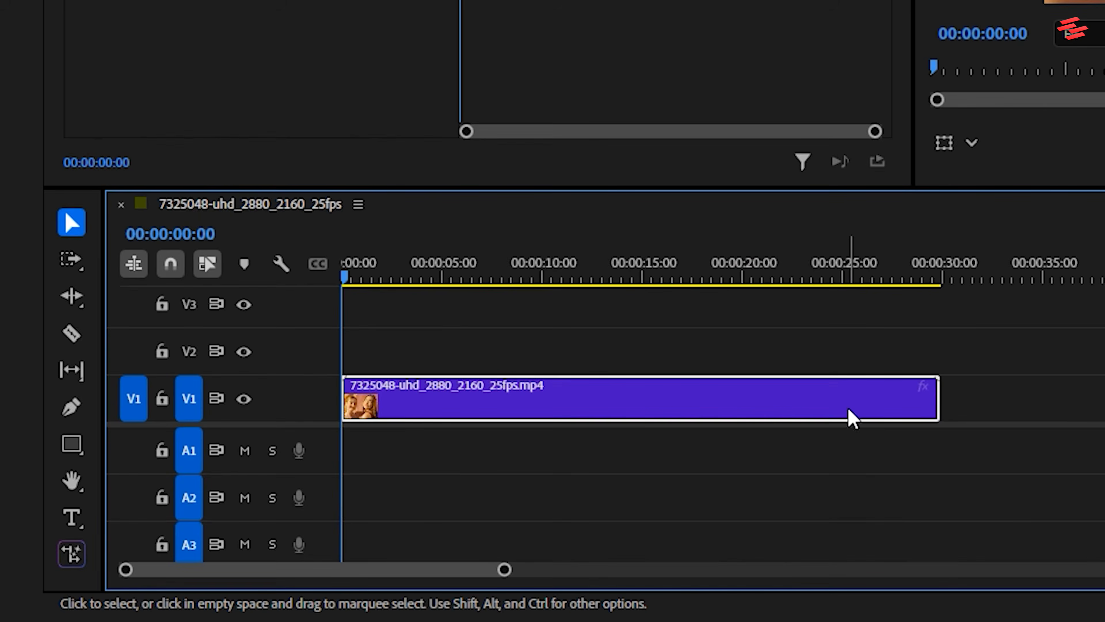
pyautogui.moveTo(852, 418); pyautogui.dragTo(847, 373)
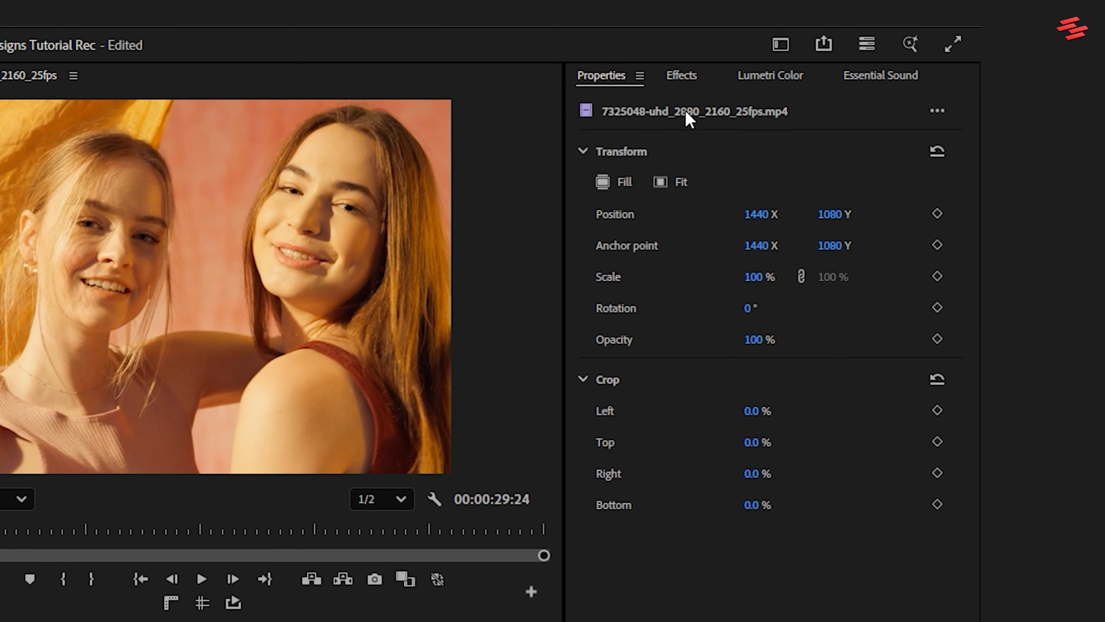
pyautogui.click(691, 75)
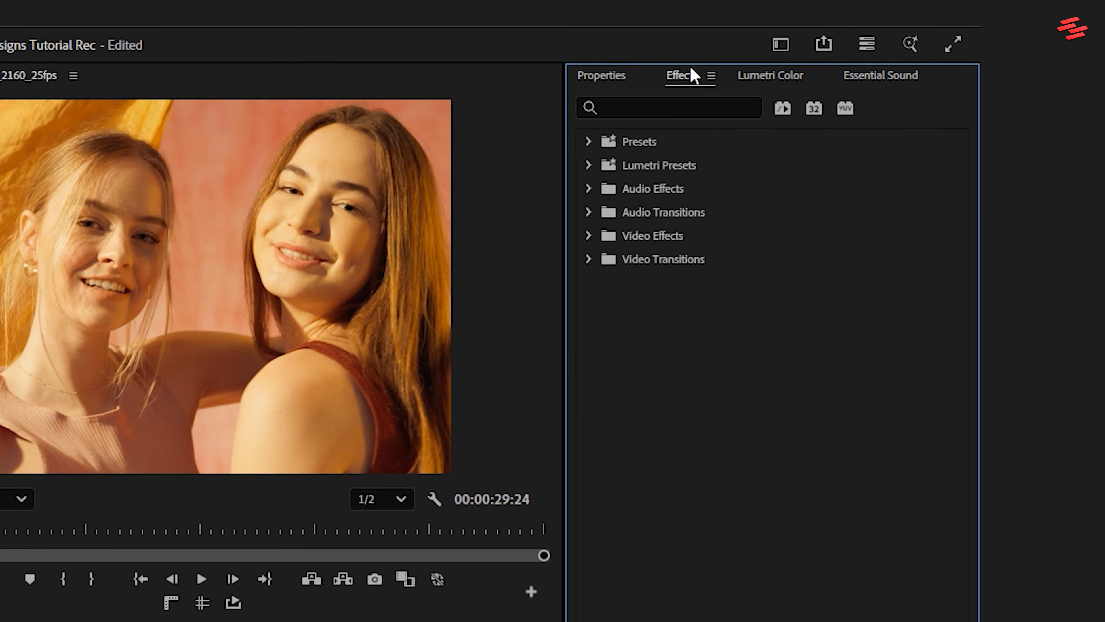
pyautogui.click(675, 106)
pyautogui.write('gaus')
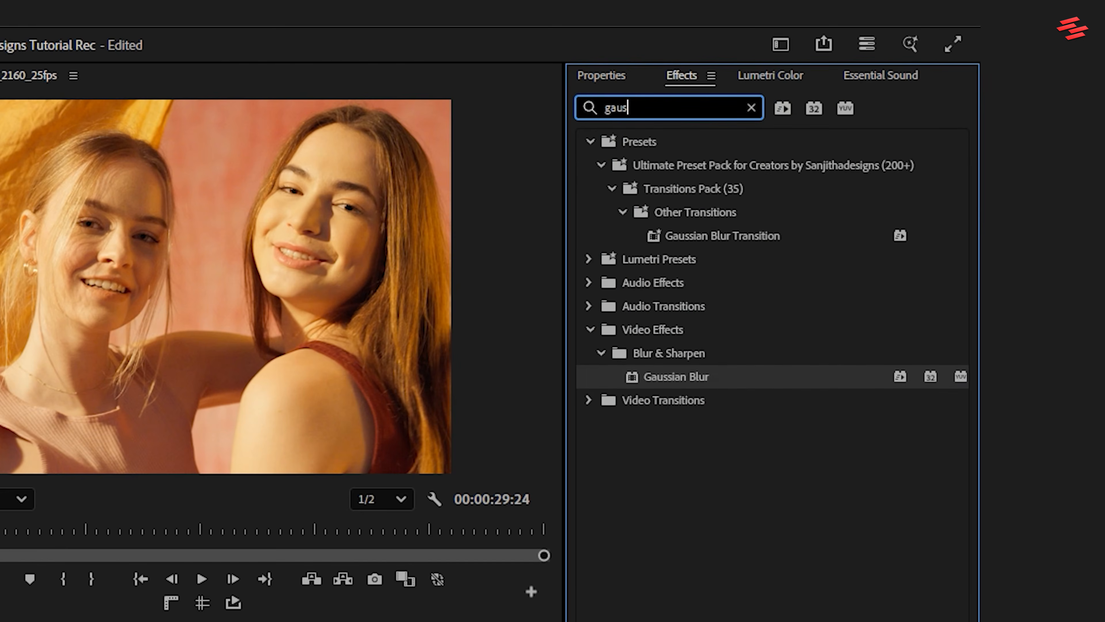
pyautogui.moveTo(707, 383); pyautogui.dragTo(668, 316)
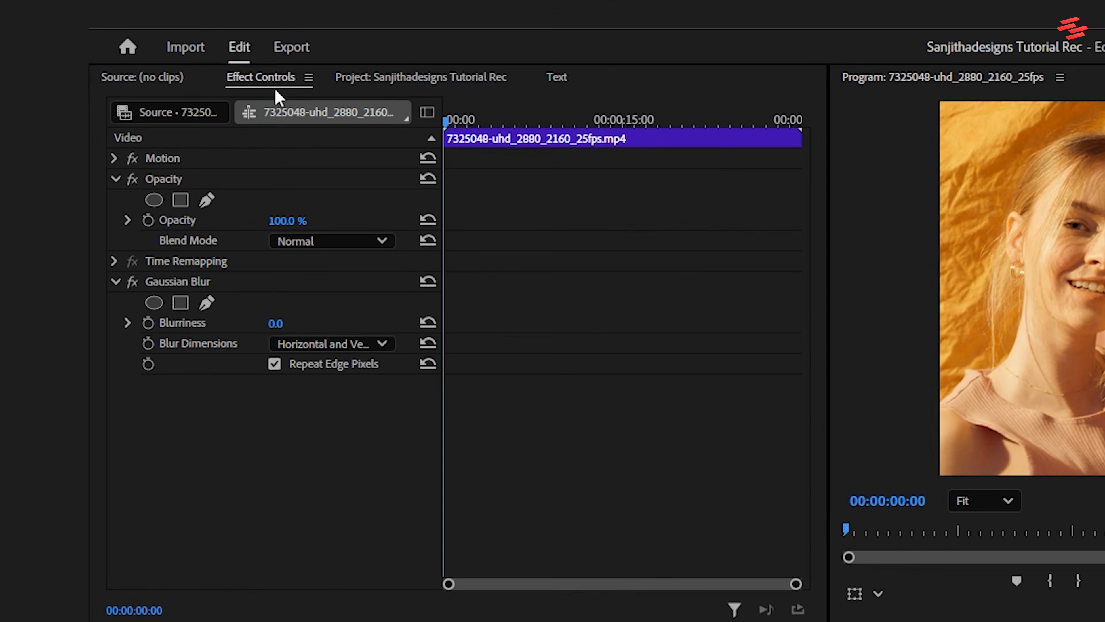
# Step: Set the Gaussian Blur's Blurriness to 100 on the V2 copy
pyautogui.click(270, 80)
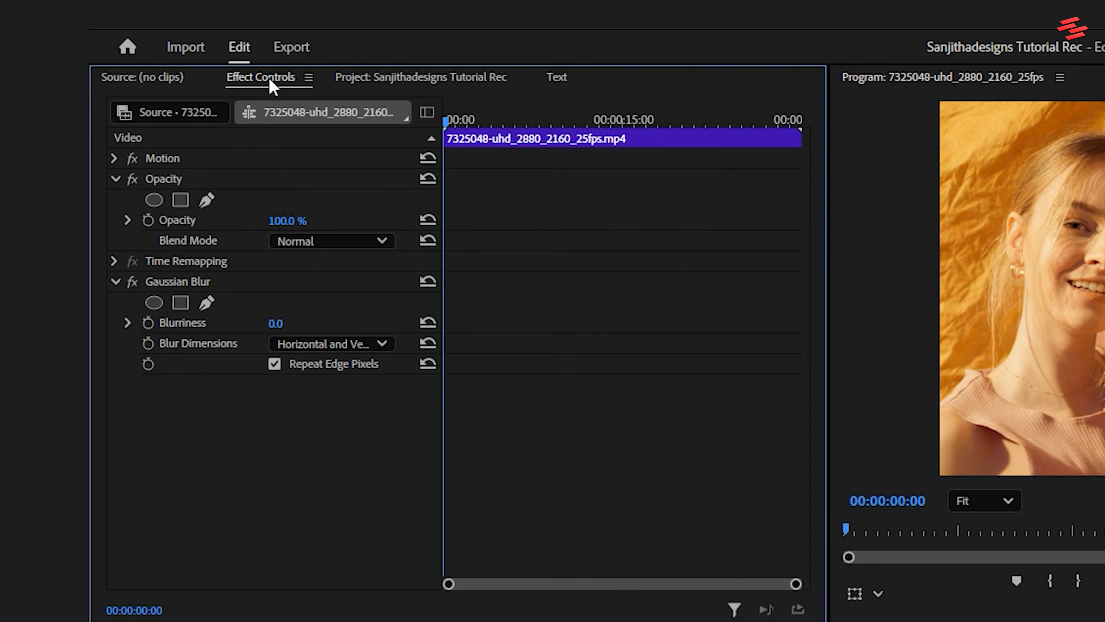
pyautogui.click(276, 323)
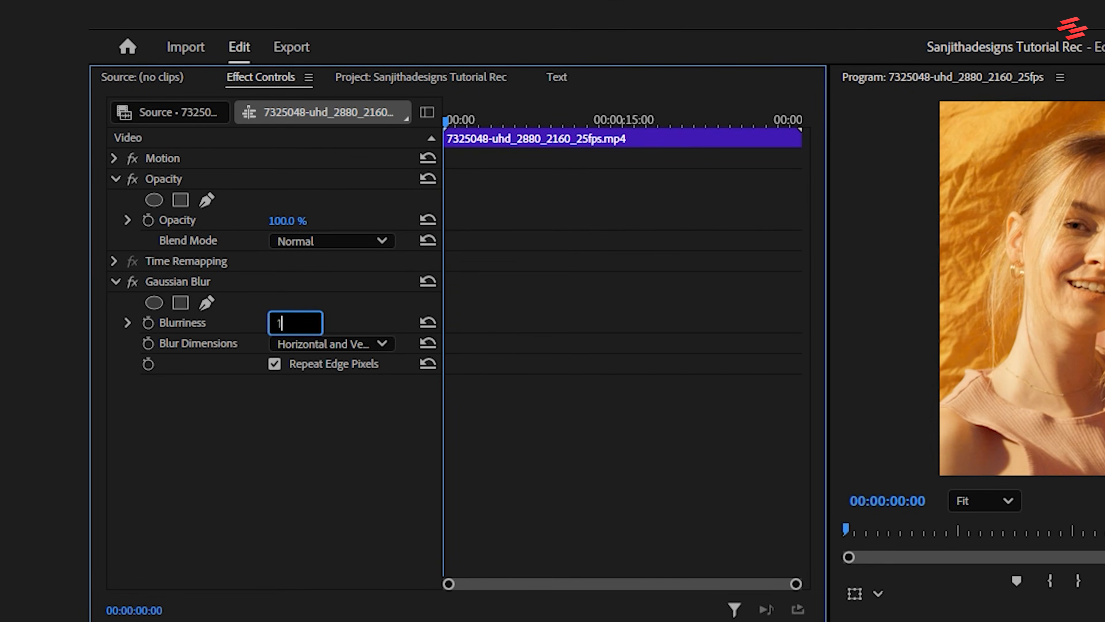
pyautogui.press('Return')
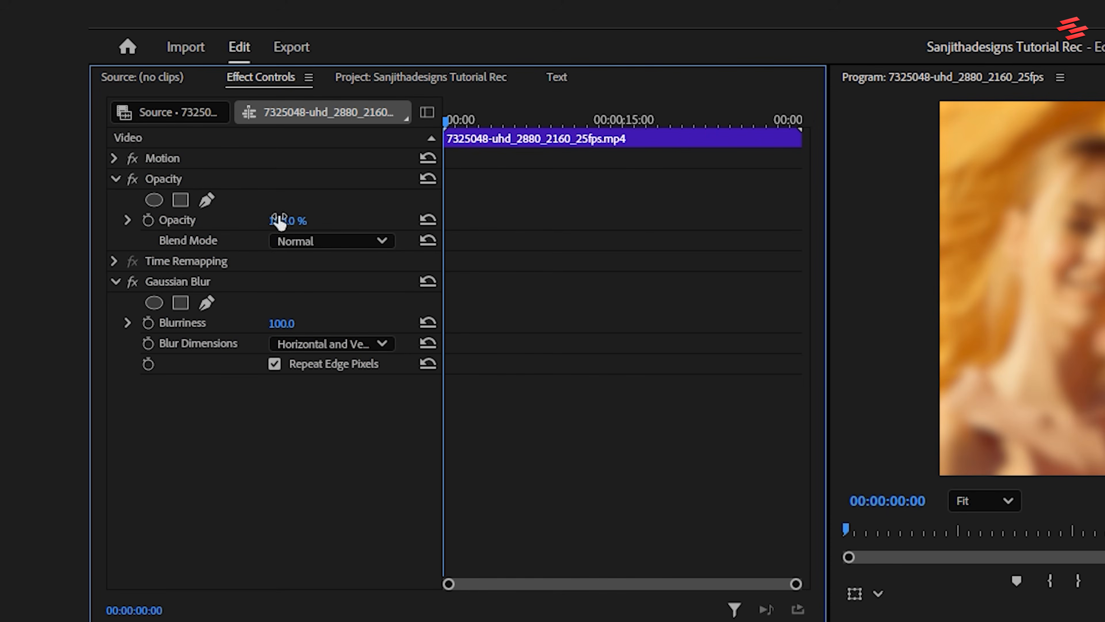
# Step: Set the blurred V2 clip's blend mode to Screen, toggle the track's visibility to compare, and play the sequence
pyautogui.click(291, 243)
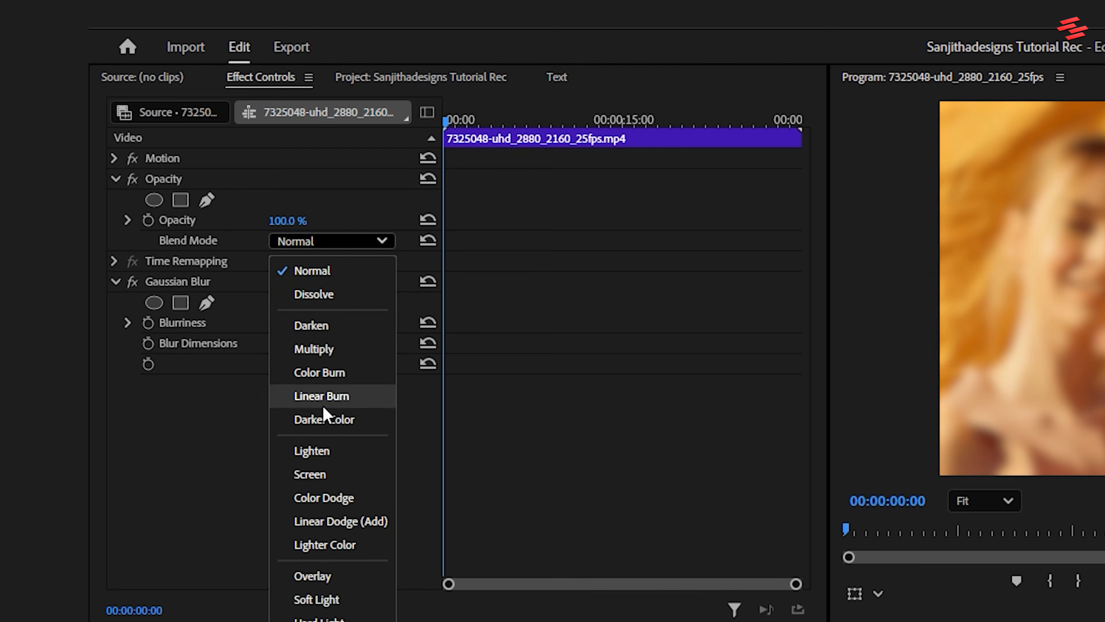
pyautogui.click(323, 473)
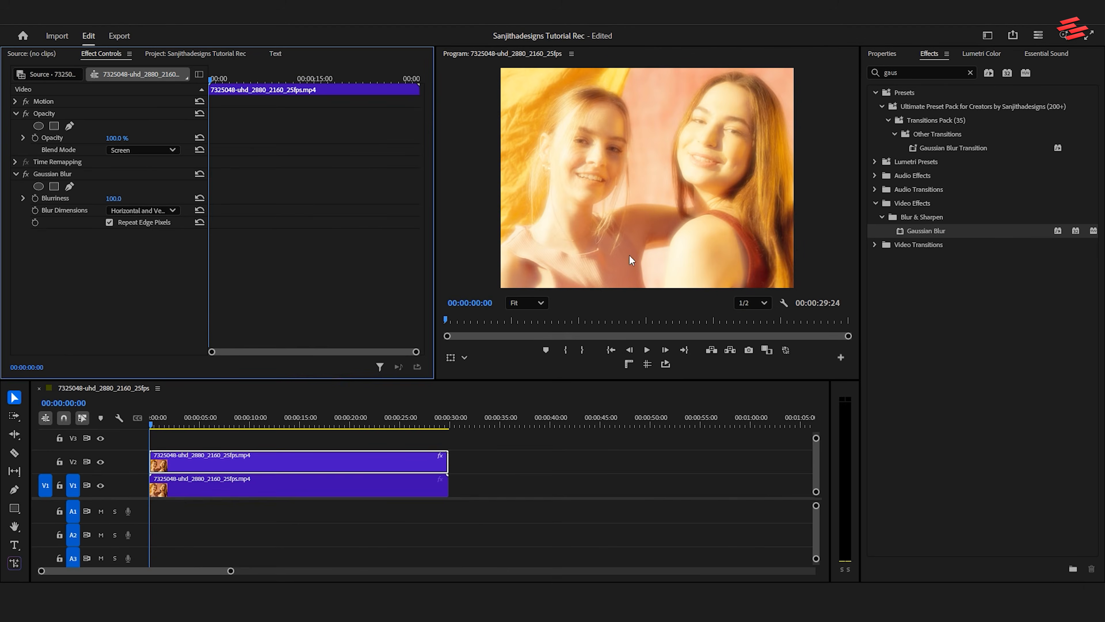
pyautogui.click(104, 469)
pyautogui.press('space')
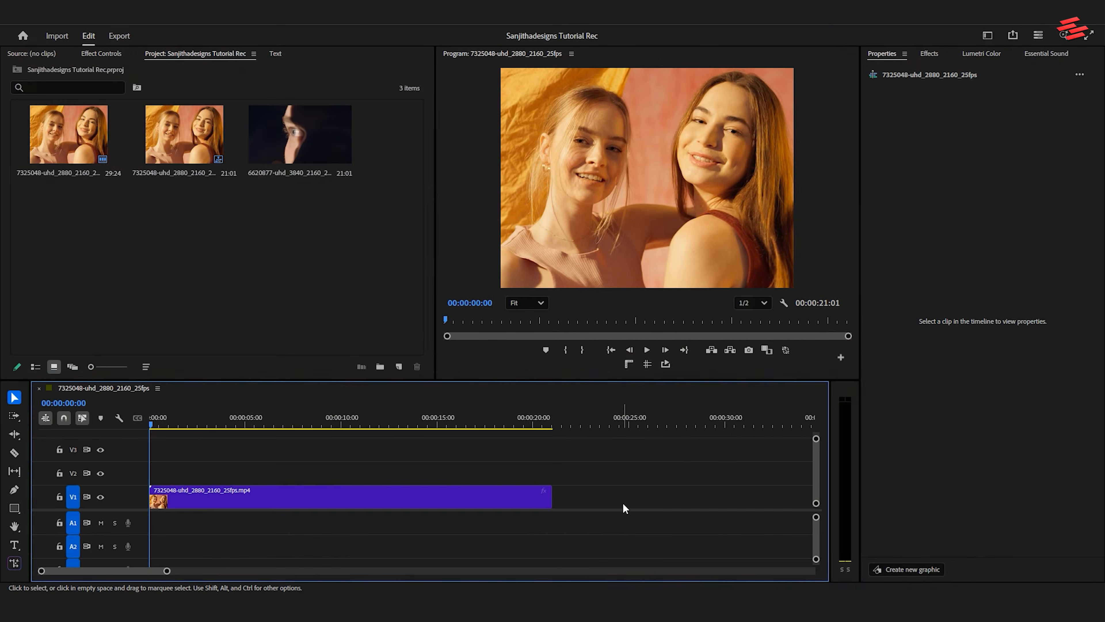
# Step: Place the eye close-up clip on track V2 above the clip of the two women and set its blend mode to Screen
pyautogui.click(294, 142)
pyautogui.moveTo(200, 430); pyautogui.dragTo(344, 467)
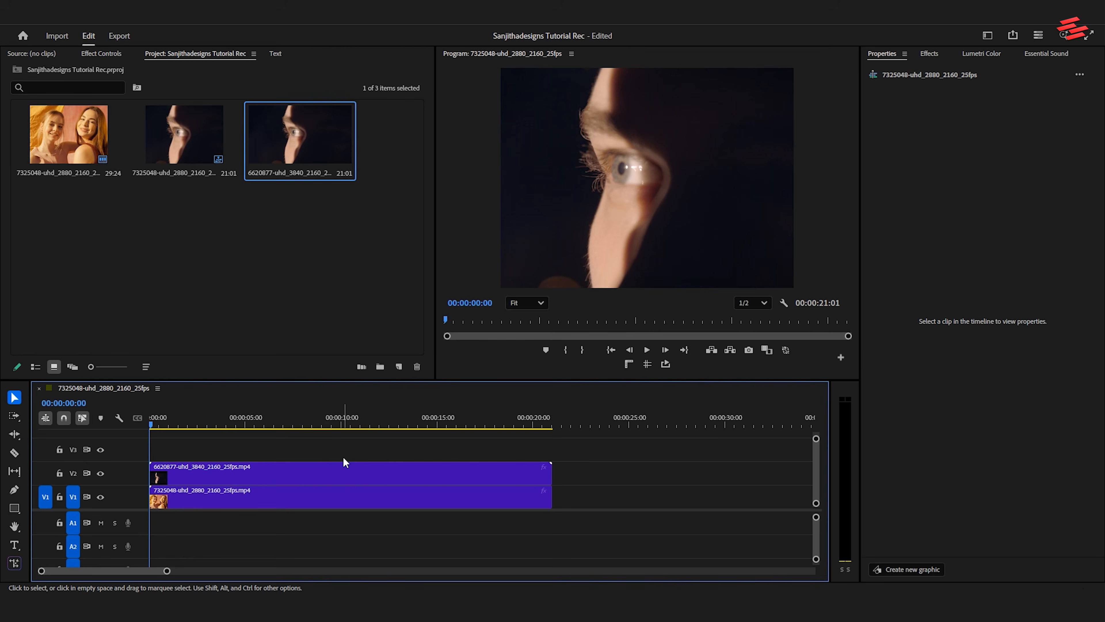
pyautogui.click(326, 471)
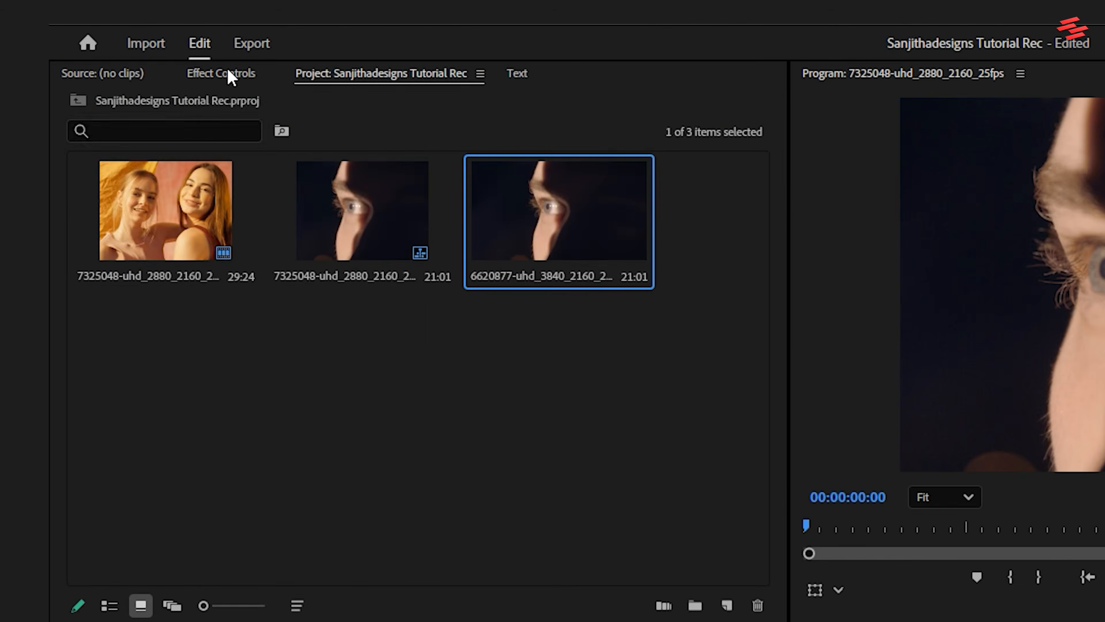
pyautogui.click(228, 72)
pyautogui.click(286, 237)
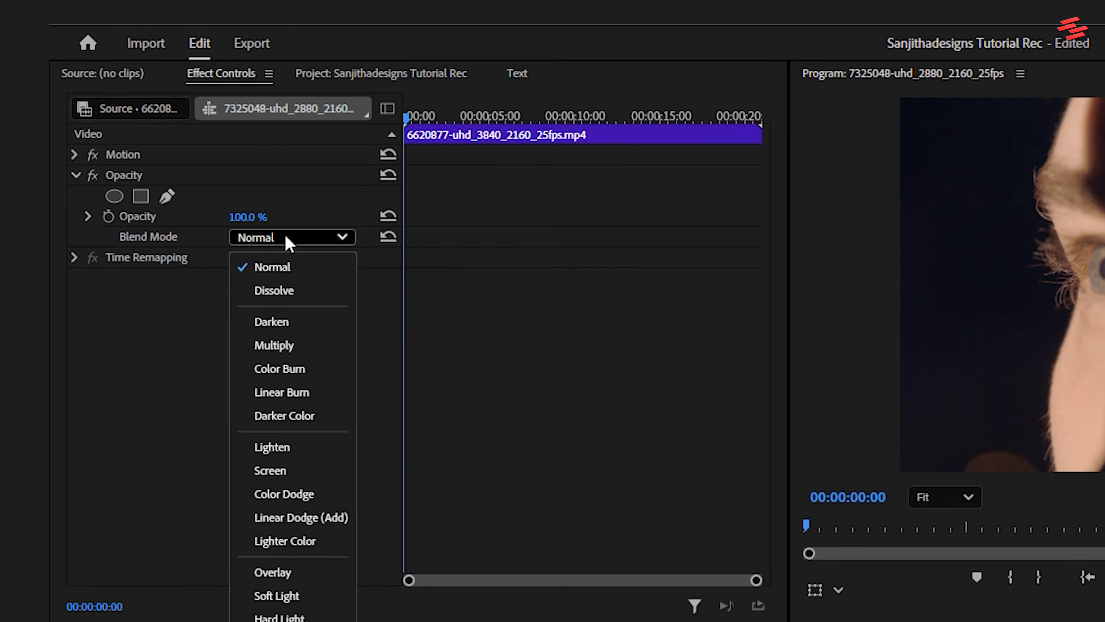
pyautogui.click(278, 471)
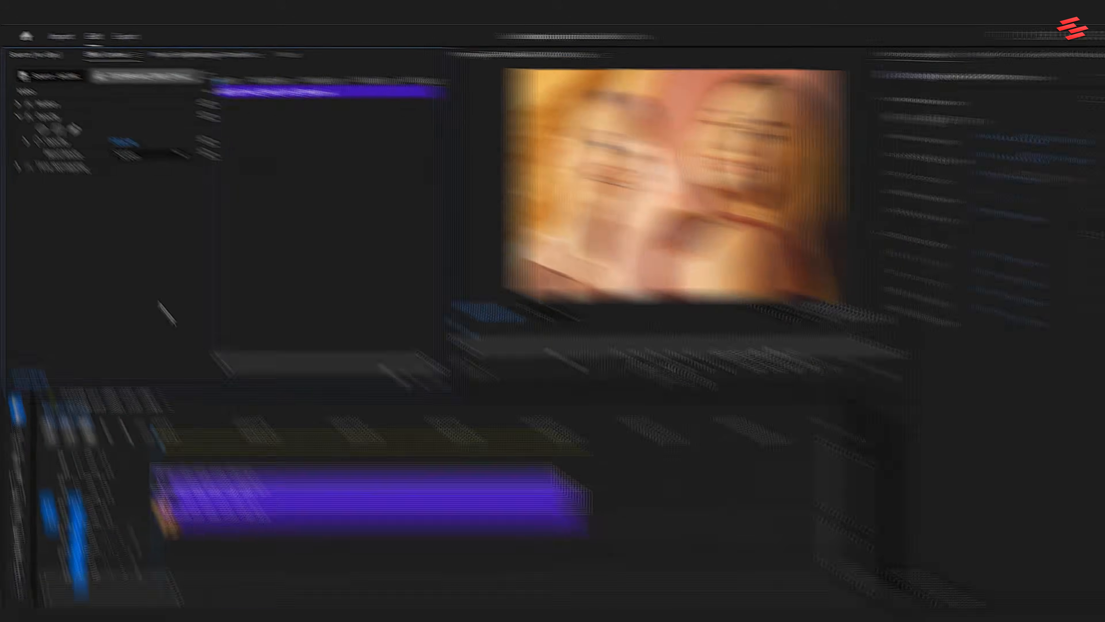
# Step: Shape the eye clip's Lumetri RGB curve into an S with lowered shadows and raised highlights, and play the composite
pyautogui.click(978, 61)
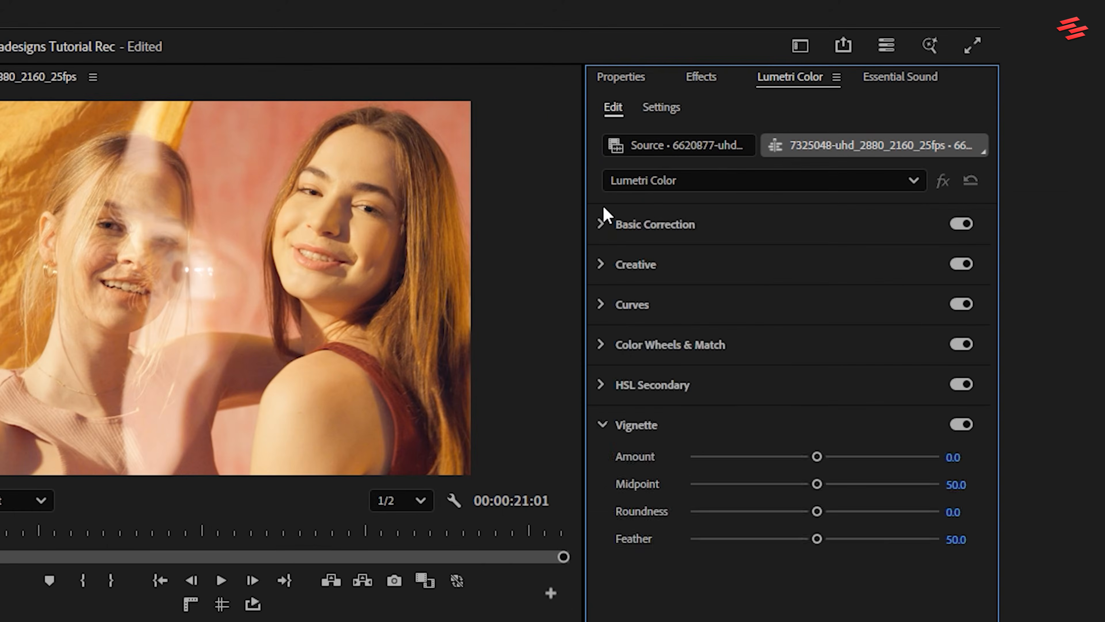
pyautogui.click(871, 143)
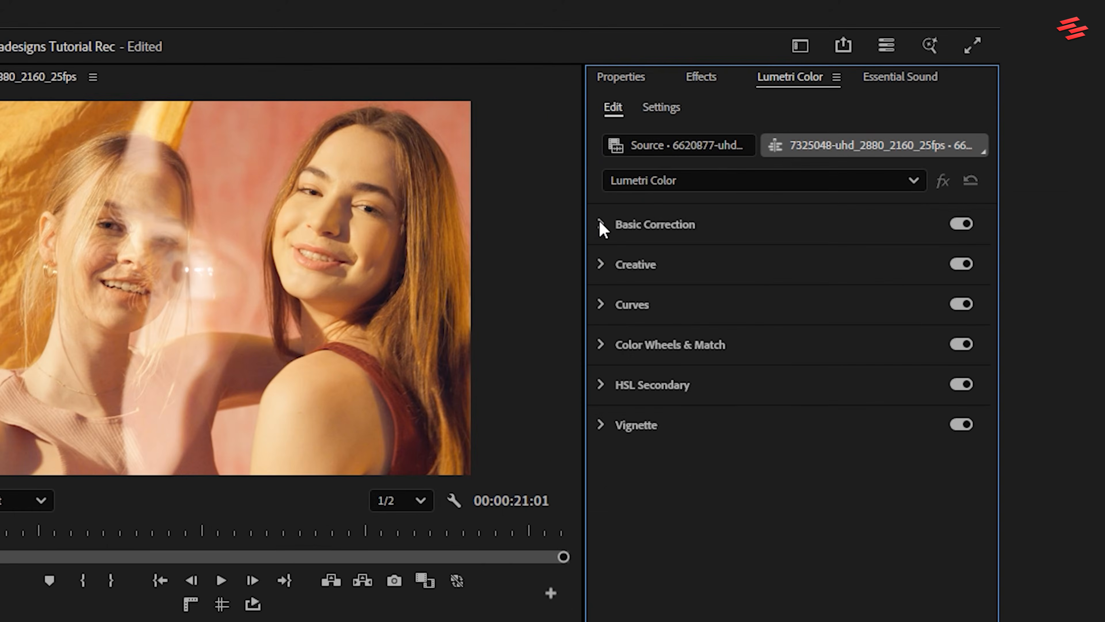
pyautogui.click(602, 307)
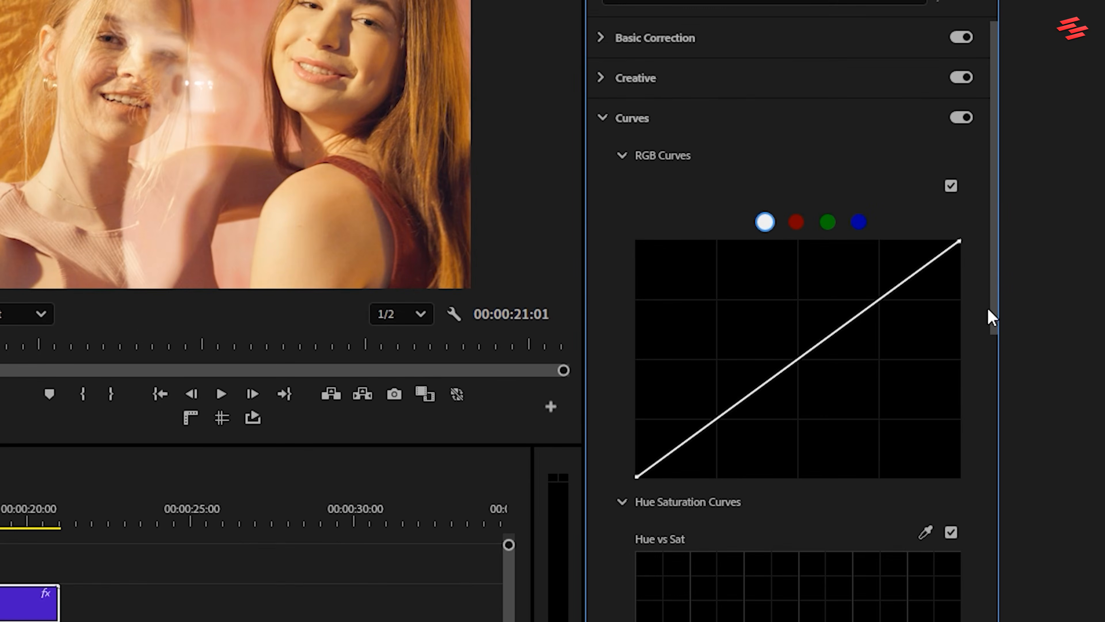
pyautogui.moveTo(885, 297); pyautogui.dragTo(876, 275)
pyautogui.moveTo(695, 422); pyautogui.dragTo(735, 452)
pyautogui.moveTo(875, 274); pyautogui.dragTo(876, 258)
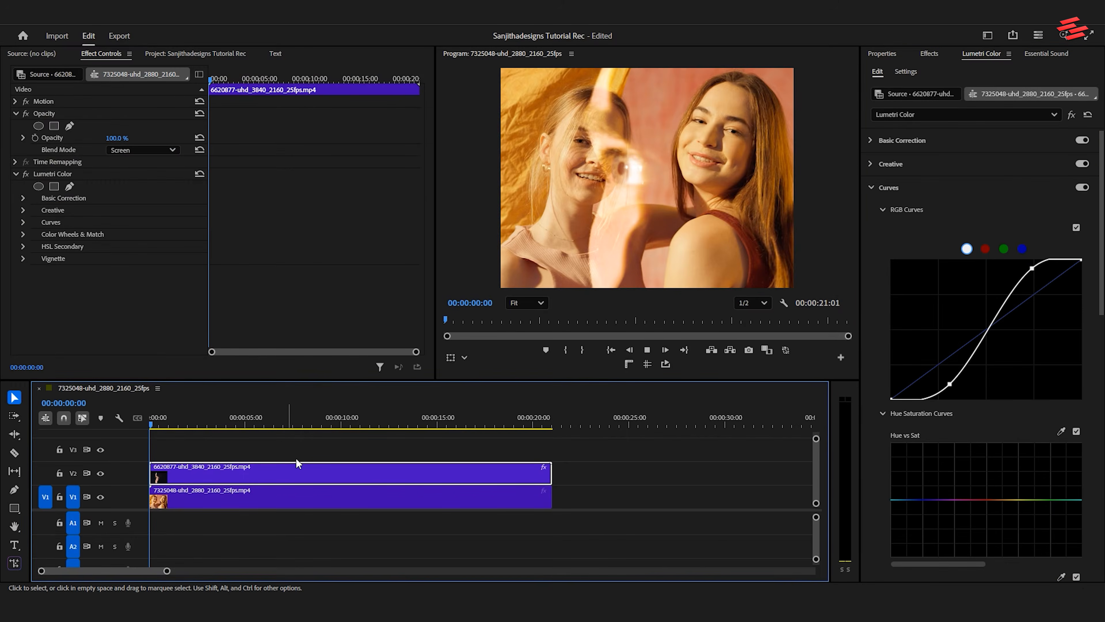
pyautogui.press('space')
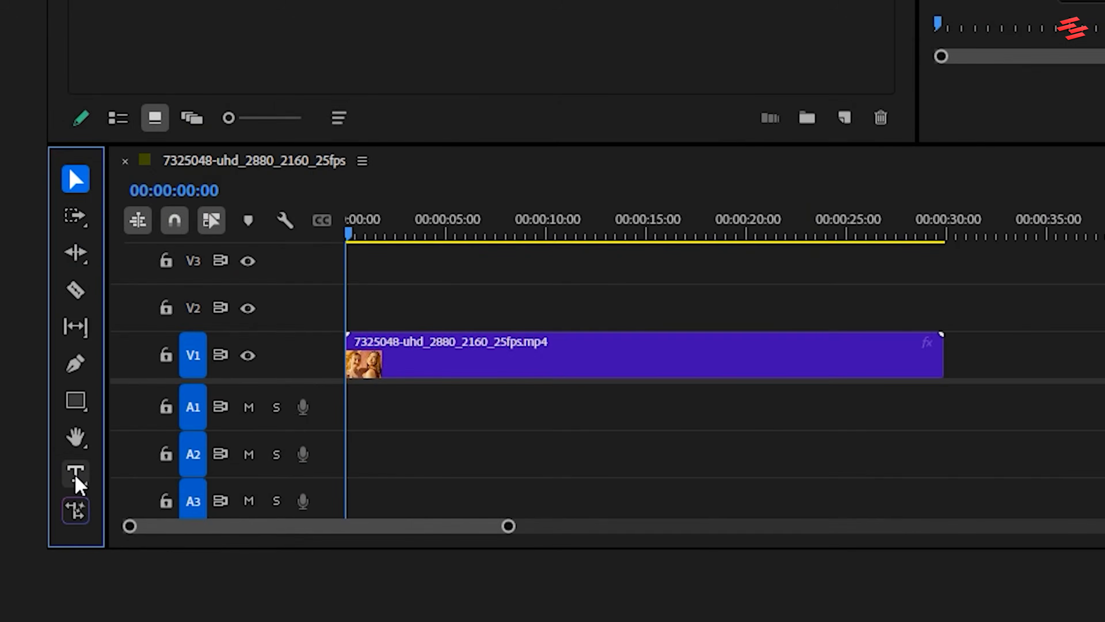
# Step: Add a text layer reading TEXT over the video of the two women
pyautogui.click(14, 544)
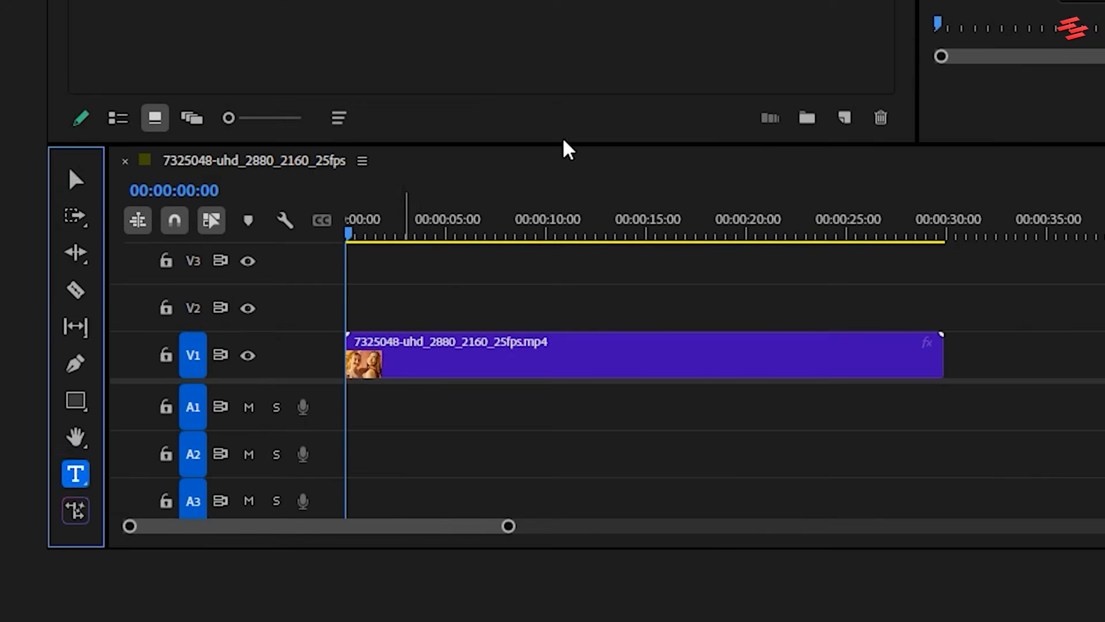
pyautogui.click(447, 321)
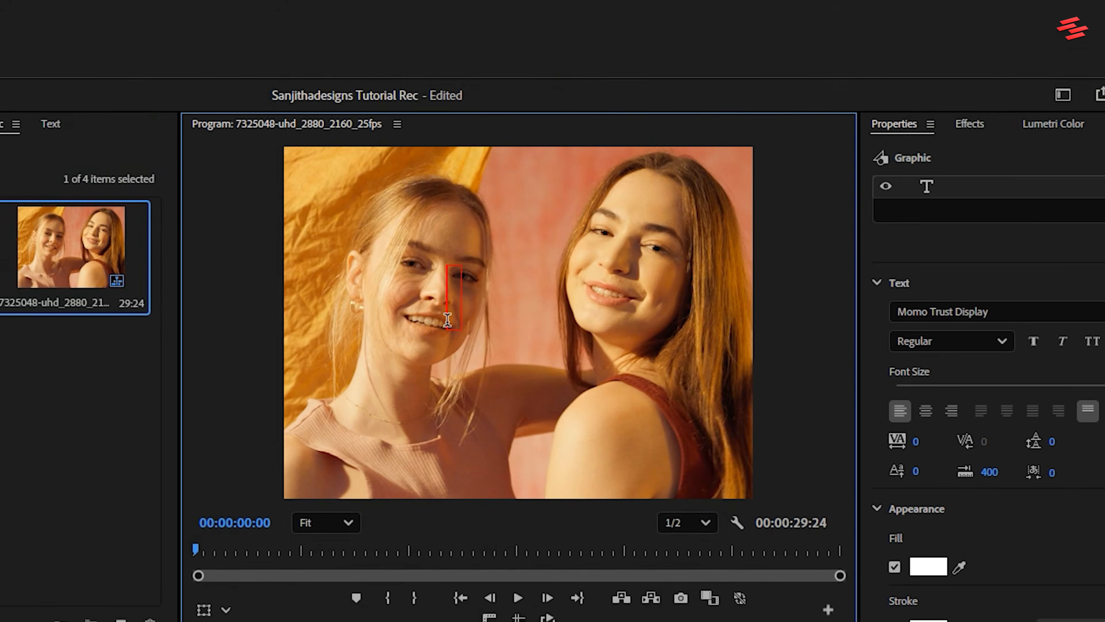
pyautogui.write('TEXT')
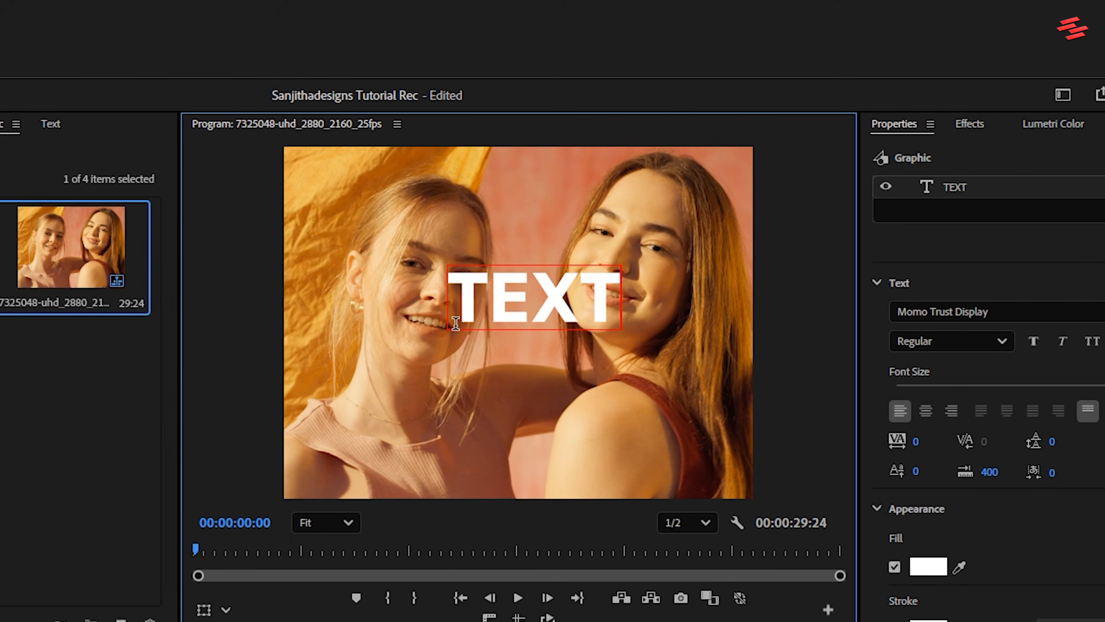
# Step: Centre the text horizontally and vertically in the frame and extend its V2 clip to the end of the footage
pyautogui.hotkey('ctrl', 'a')
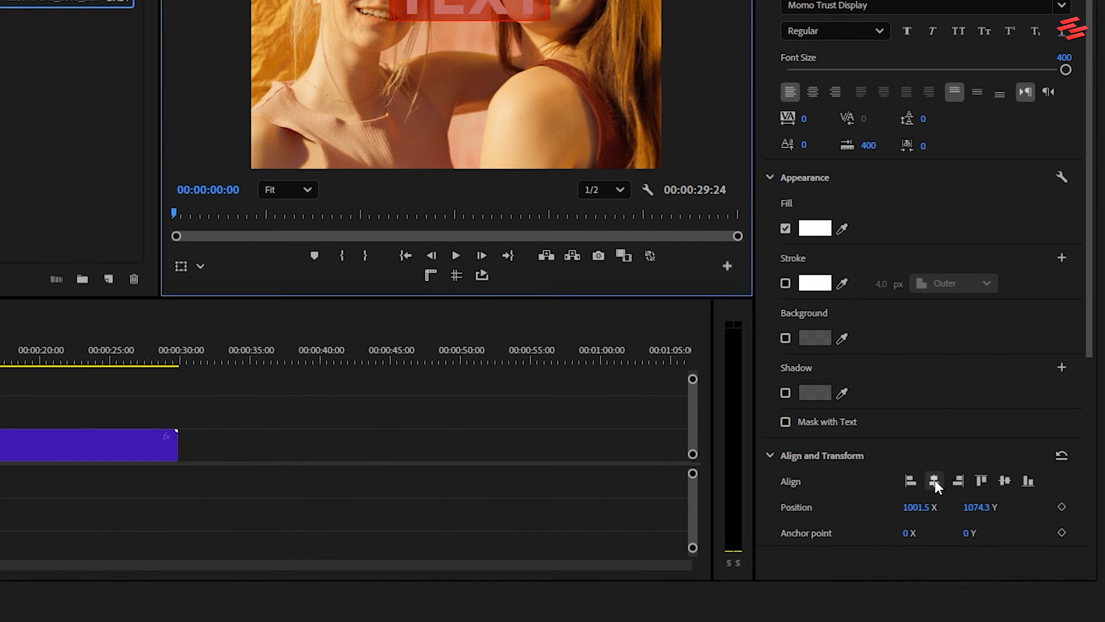
pyautogui.click(935, 484)
pyautogui.click(1004, 481)
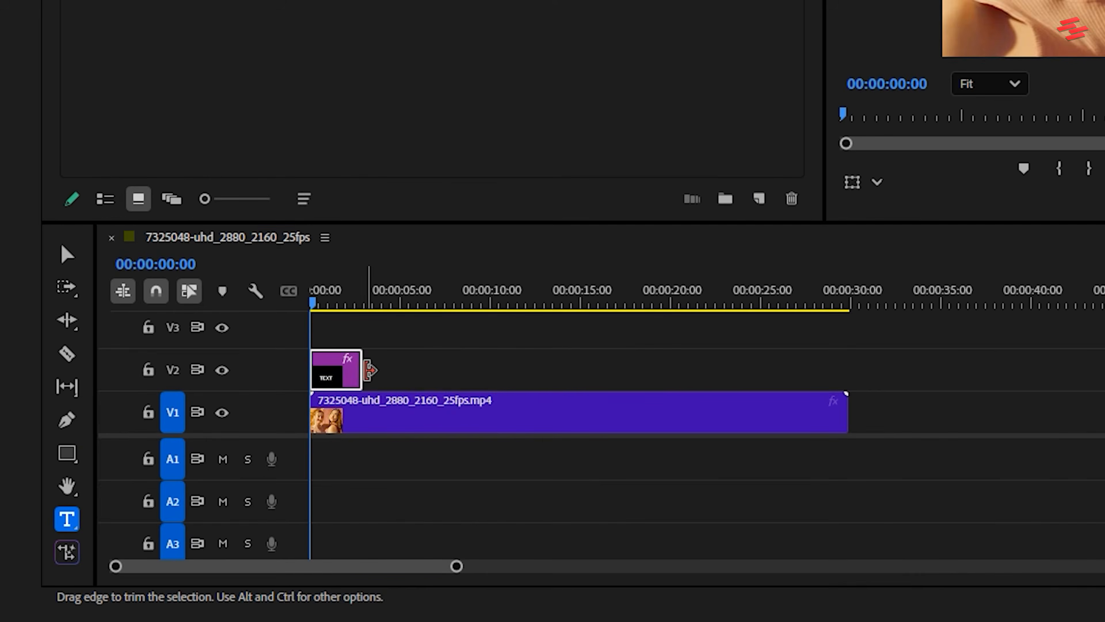
pyautogui.moveTo(361, 369); pyautogui.dragTo(846, 369)
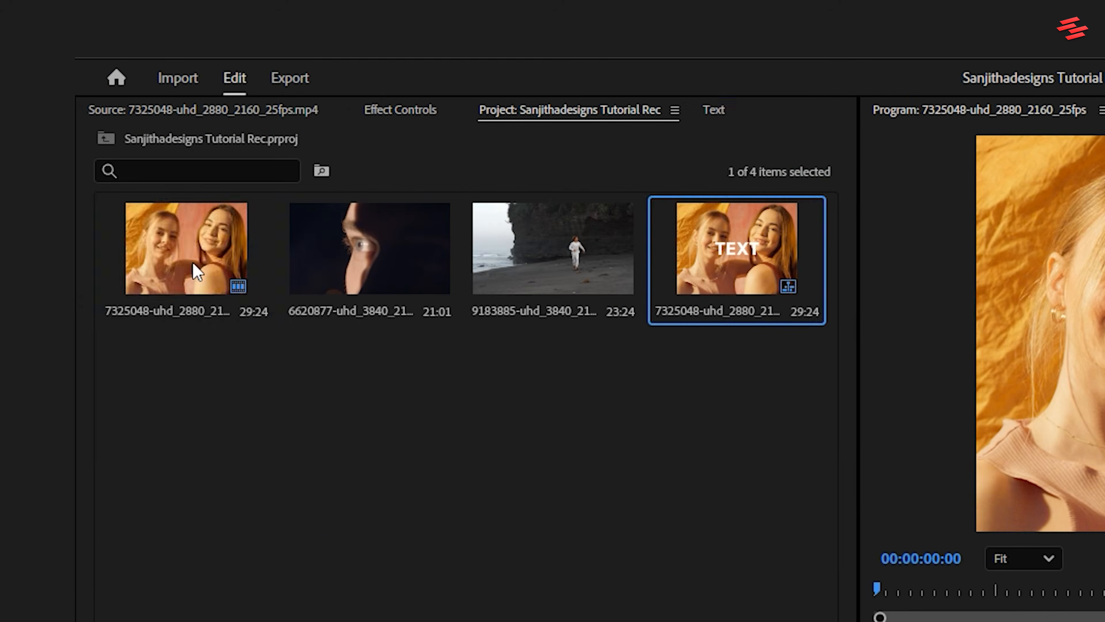
# Step: Add the footage of the two women as a layer beneath TEXT in the graphic and enable Mask with Text on the text layer
pyautogui.moveTo(173, 251); pyautogui.dragTo(646, 205)
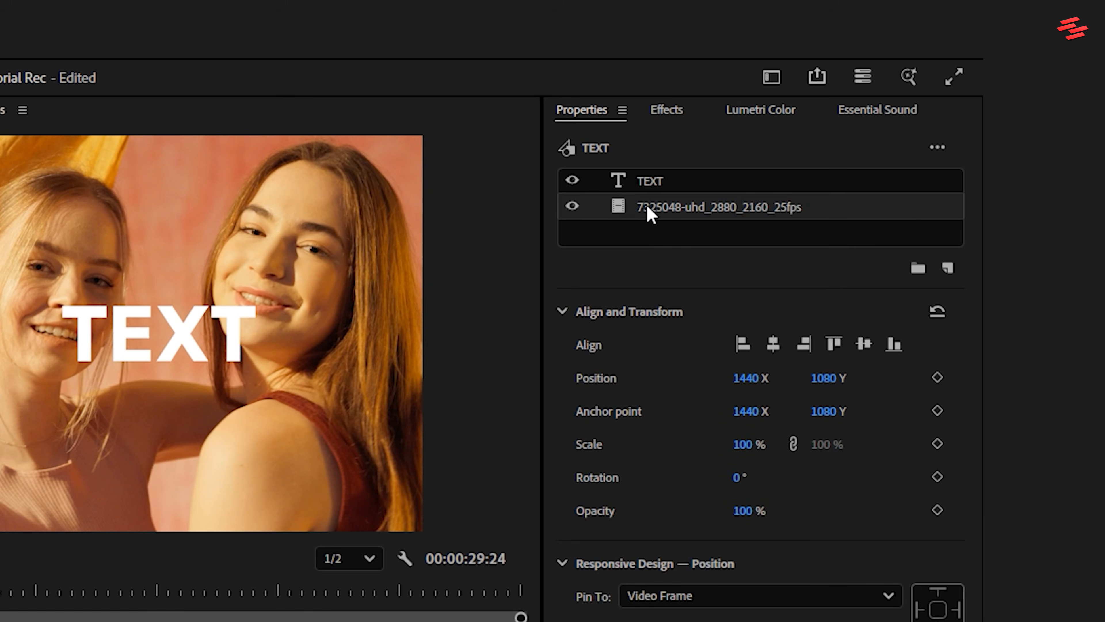
pyautogui.click(649, 185)
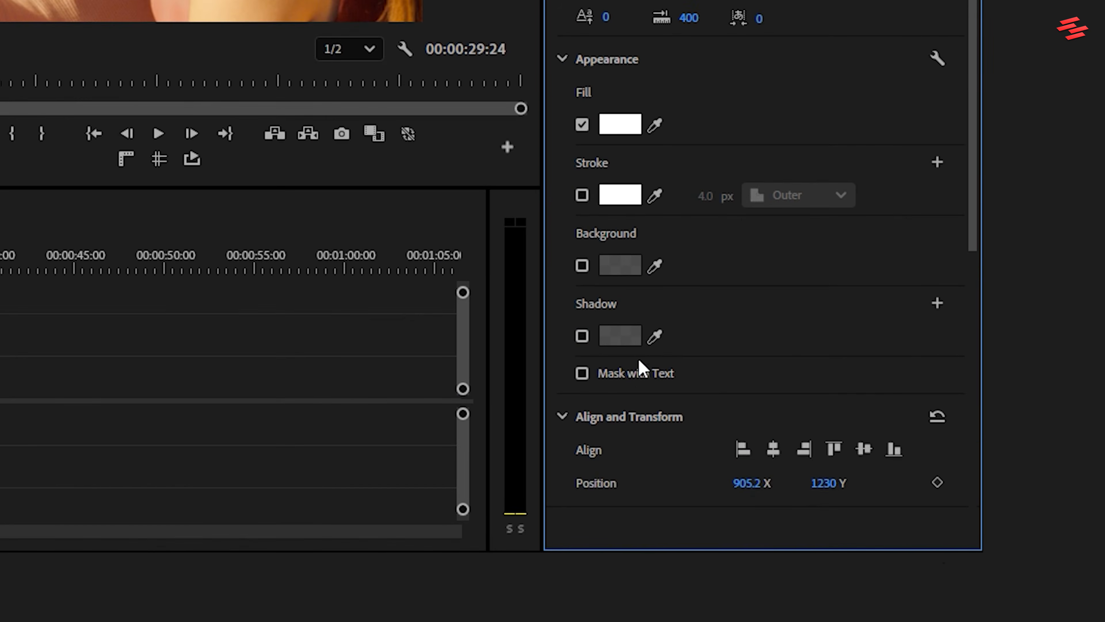
pyautogui.click(638, 373)
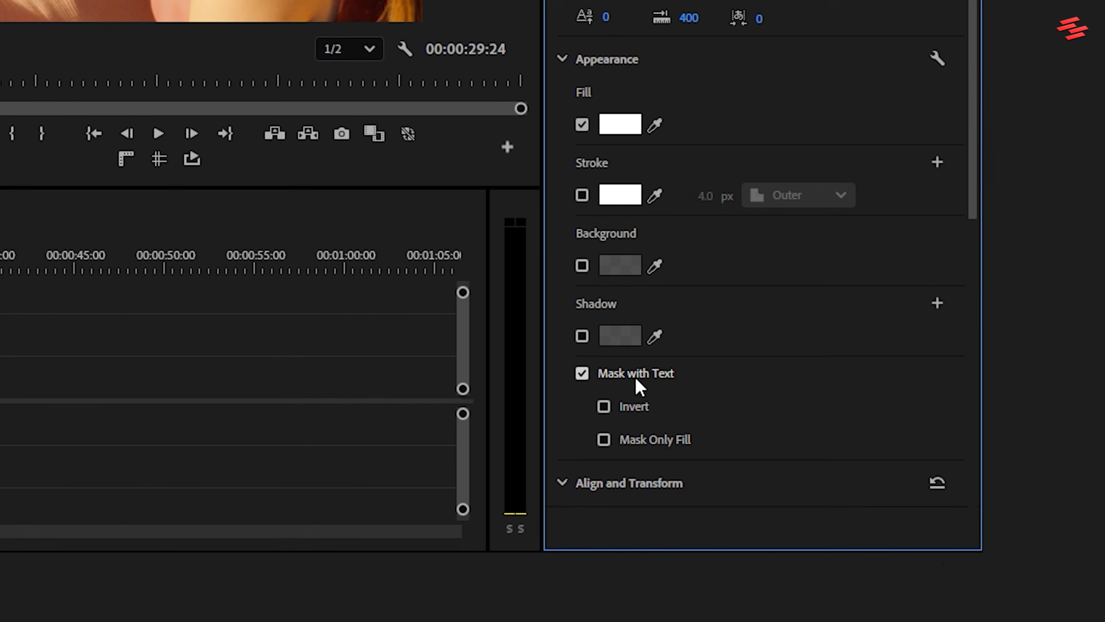
# Step: Move the playhead to 00:00:07:22 and nudge the TEXT clip on V2 forward in time, offsetting it from the V1 footage
pyautogui.click(430, 264)
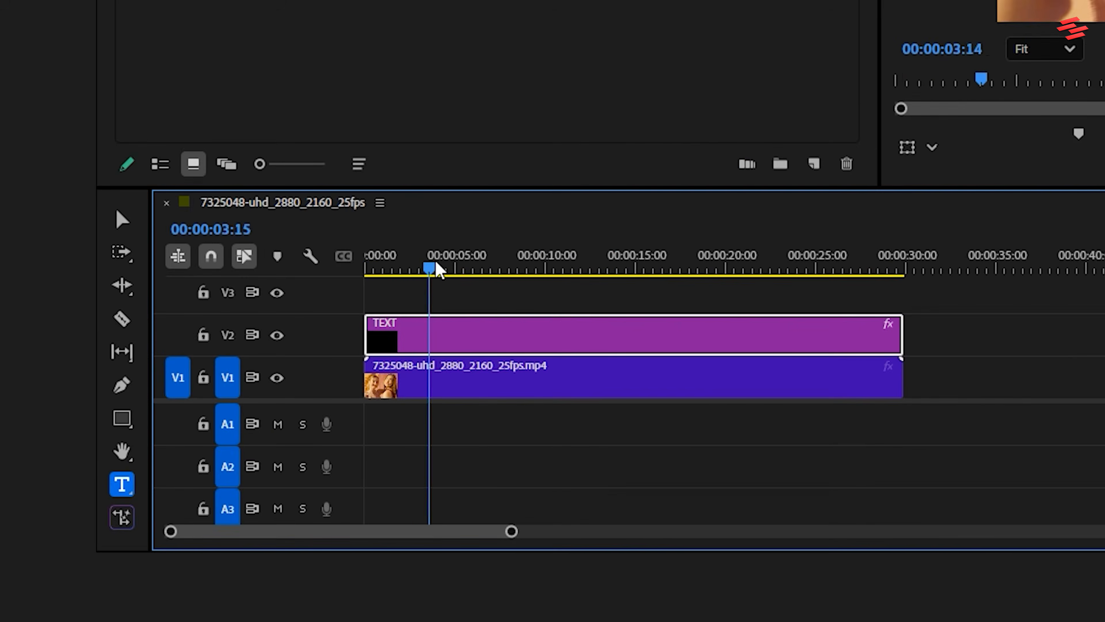
pyautogui.moveTo(436, 264); pyautogui.dragTo(507, 266)
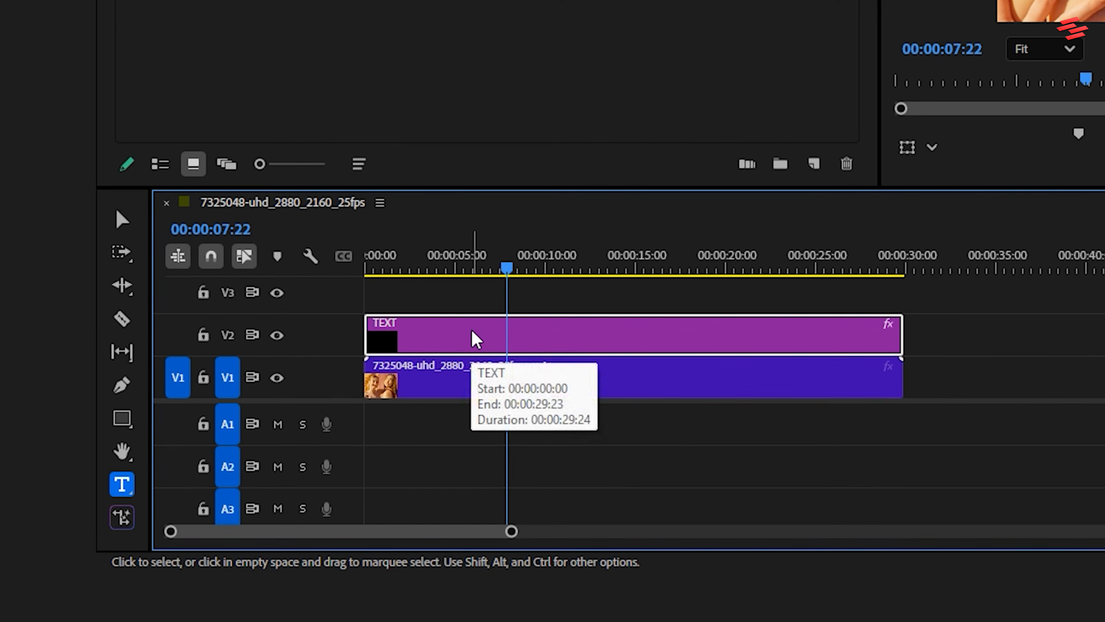
pyautogui.hotkey('alt', 'Right')
pyautogui.hotkey('alt', 'Right')
pyautogui.hotkey('alt', 'Right')
pyautogui.hotkey('alt', 'shift', 'Right')
pyautogui.hotkey('alt', 'shift', 'Right')
pyautogui.hotkey('alt', 'shift', 'Right')
pyautogui.hotkey('alt', 'shift', 'Right')
pyautogui.hotkey('alt', 'shift', 'Right')
pyautogui.hotkey('alt', 'shift', 'Right')
pyautogui.hotkey('alt', 'shift', 'Right')
pyautogui.hotkey('alt', 'shift', 'Right')
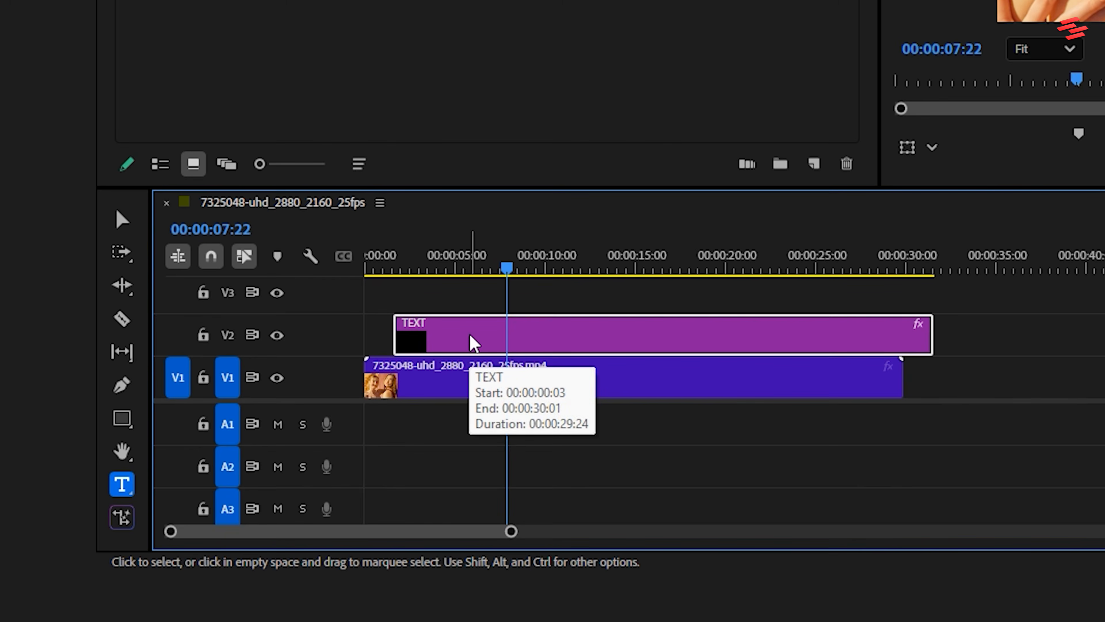
pyautogui.hotkey('alt', 'shift', 'Right')
pyautogui.hotkey('alt', 'shift', 'Right')
pyautogui.hotkey('alt', 'shift', 'Right')
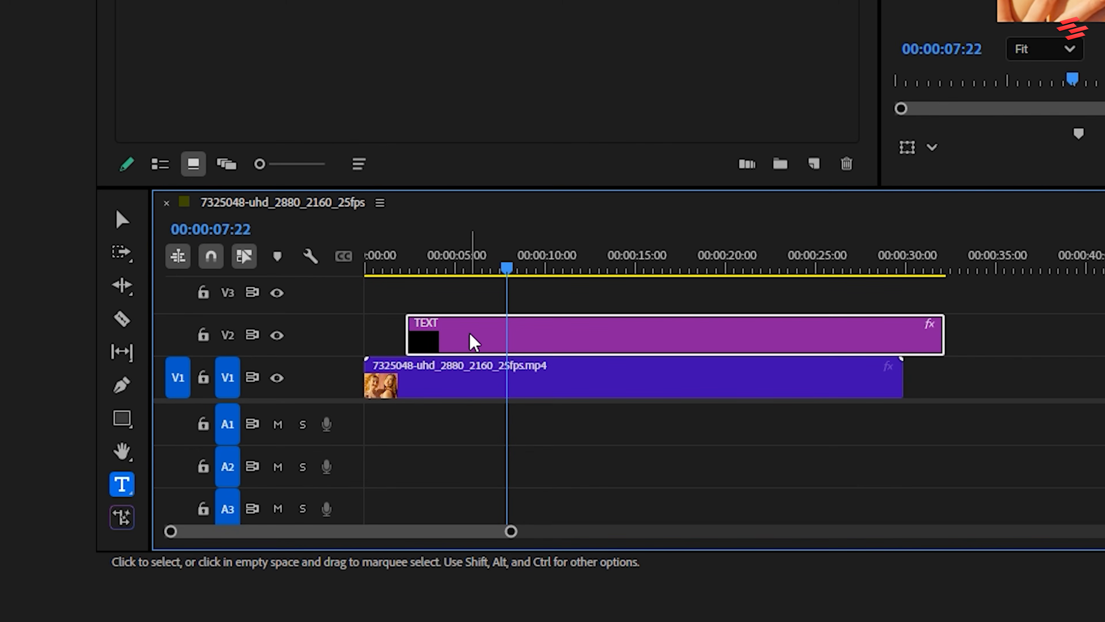
# Step: Trim the TEXT clip's end to the V1 clip's end and the V1 clip's start to the TEXT clip's start, scrubbing to 00:00:11:14
pyautogui.moveTo(943, 343); pyautogui.dragTo(902, 342)
pyautogui.moveTo(365, 377); pyautogui.dragTo(406, 377)
pyautogui.moveTo(416, 274); pyautogui.dragTo(577, 276)
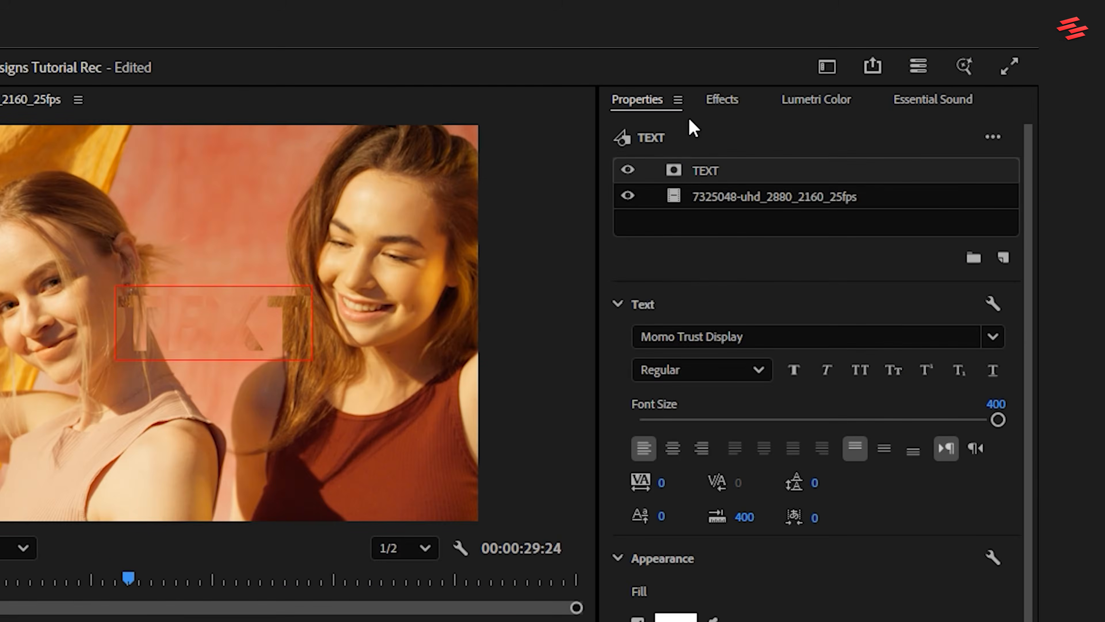
# Step: Find the Drop Shadow video effect and apply it to the TEXT clip on V2
pyautogui.click(720, 103)
pyautogui.click(712, 134)
pyautogui.write('dro')
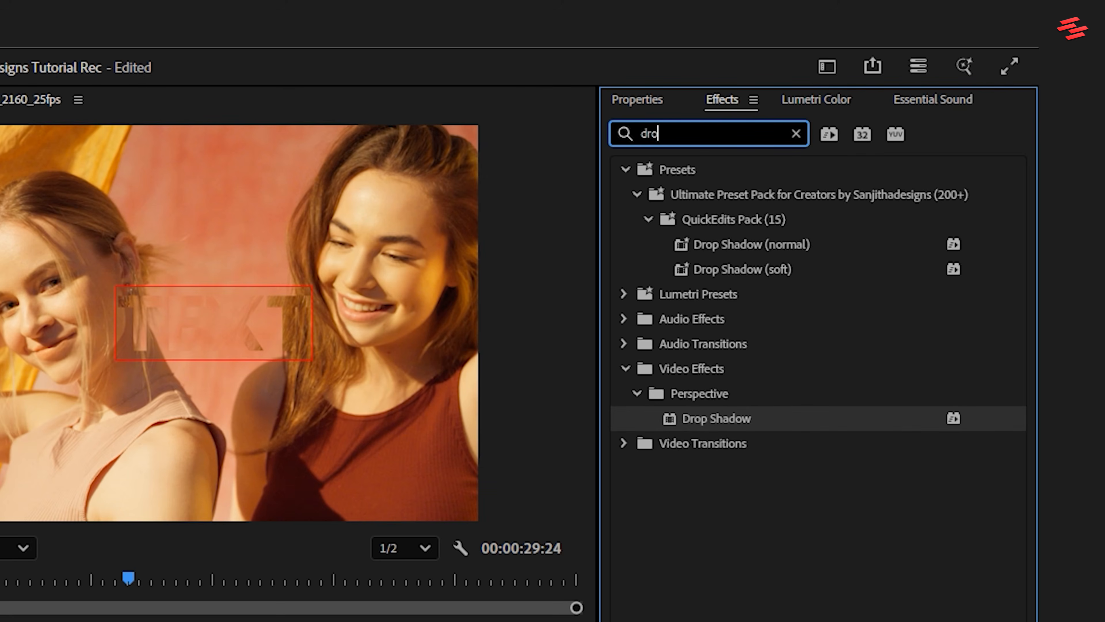
pyautogui.moveTo(783, 418); pyautogui.dragTo(729, 339)
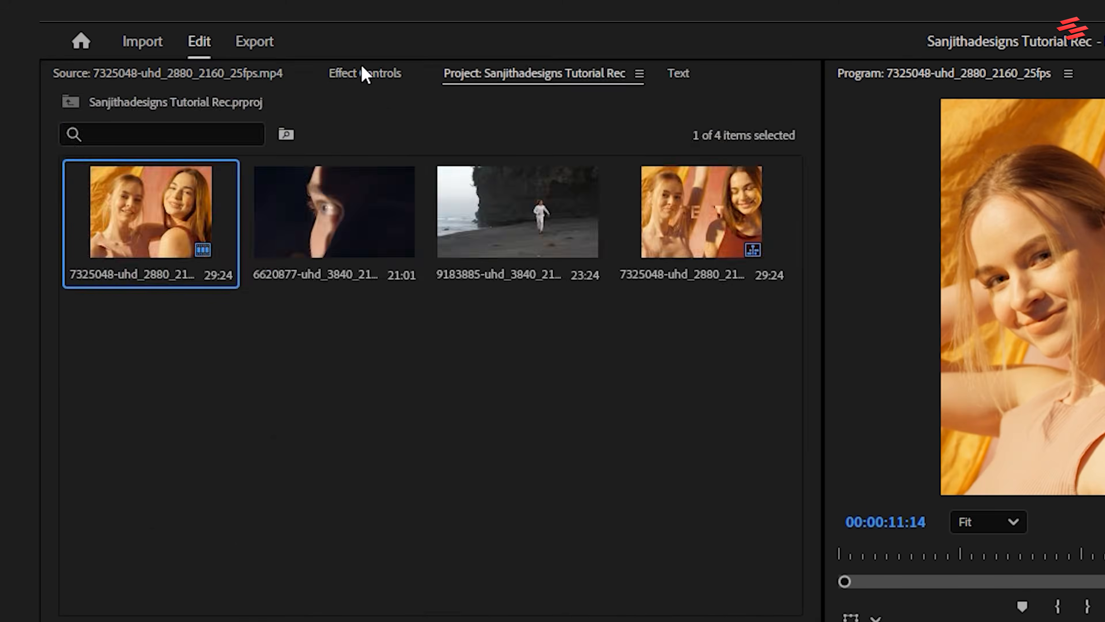
# Step: Set the drop shadow's Softness to 113 and play the sequence from near the start of the clips
pyautogui.click(364, 77)
pyautogui.moveTo(242, 256); pyautogui.dragTo(249, 257)
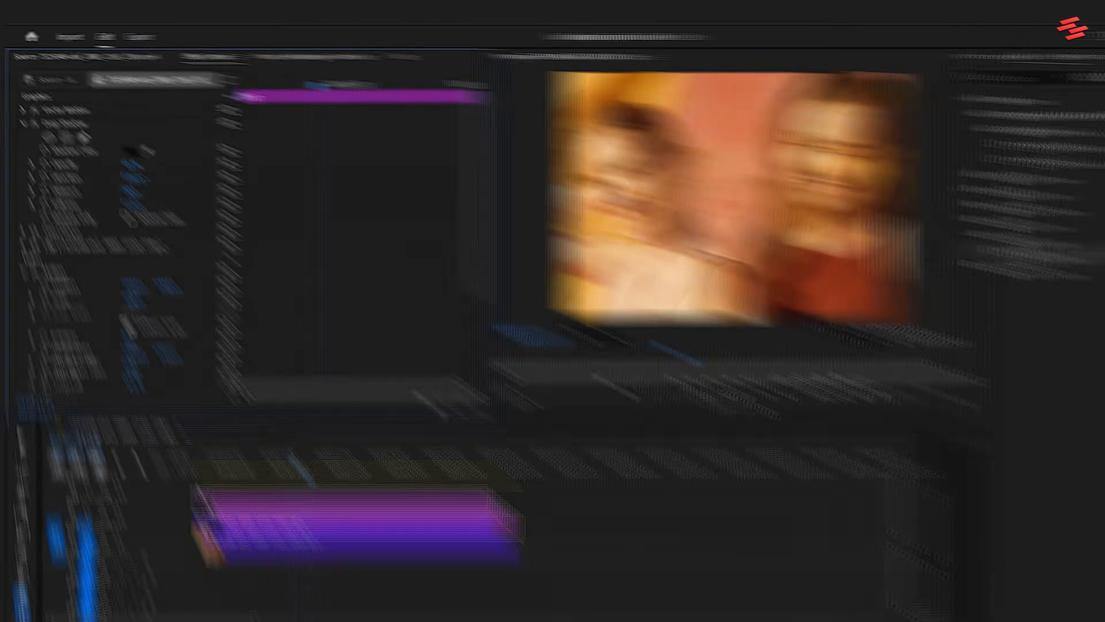
pyautogui.click(176, 424)
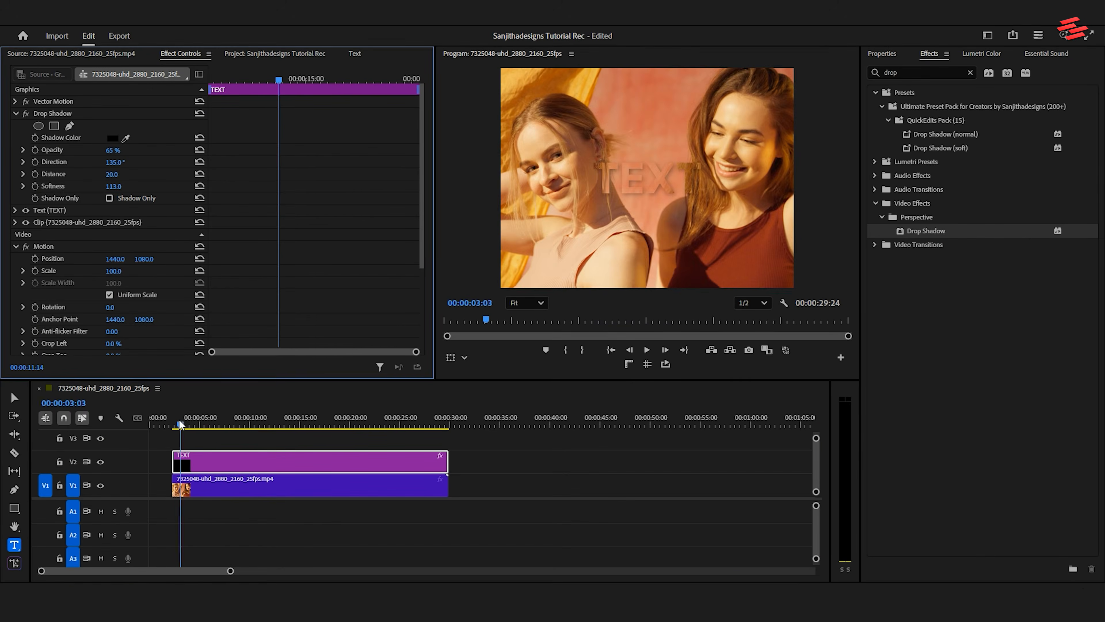
pyautogui.press('space')
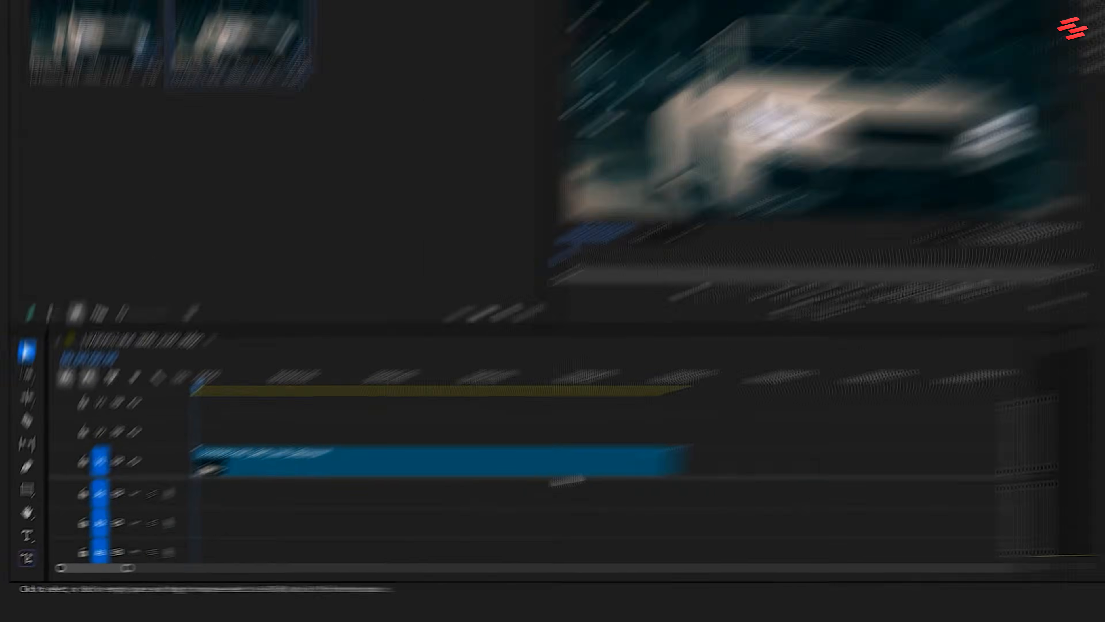
# Step: Duplicate the car clip onto track V2 and apply the Find Edges effect to the copy
pyautogui.click(405, 491)
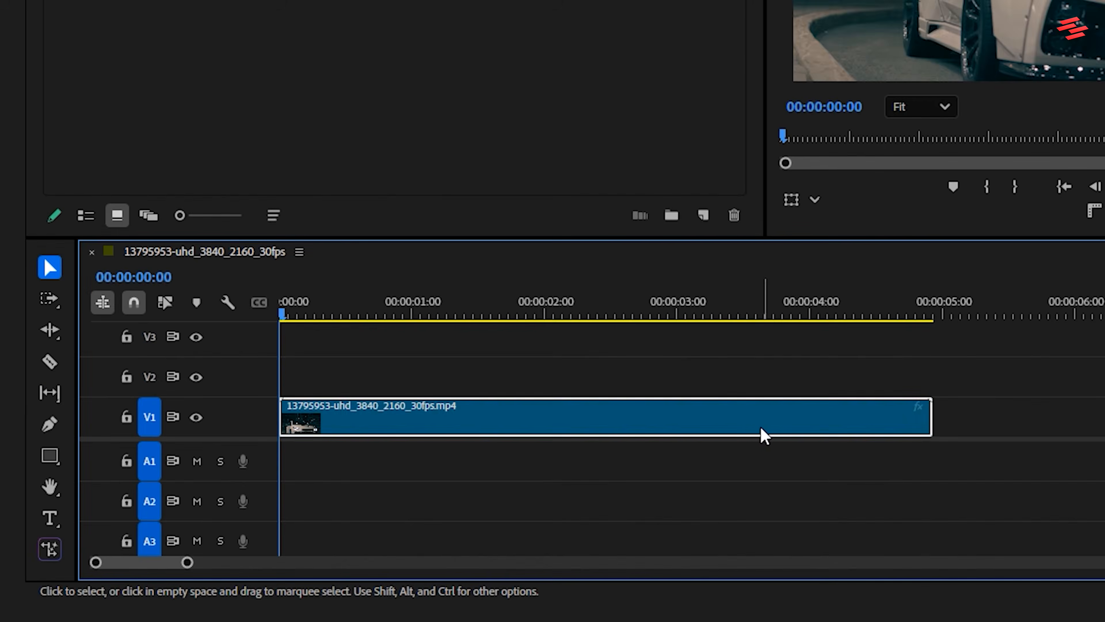
pyautogui.moveTo(701, 429); pyautogui.dragTo(695, 394)
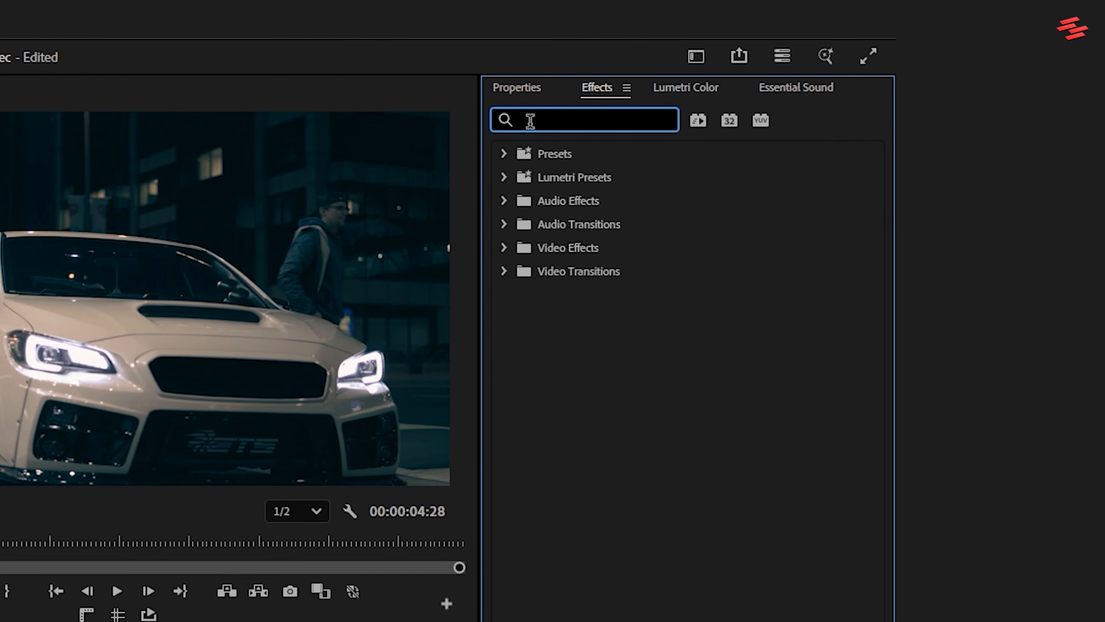
pyautogui.write('fin')
pyautogui.moveTo(565, 300); pyautogui.dragTo(759, 378)
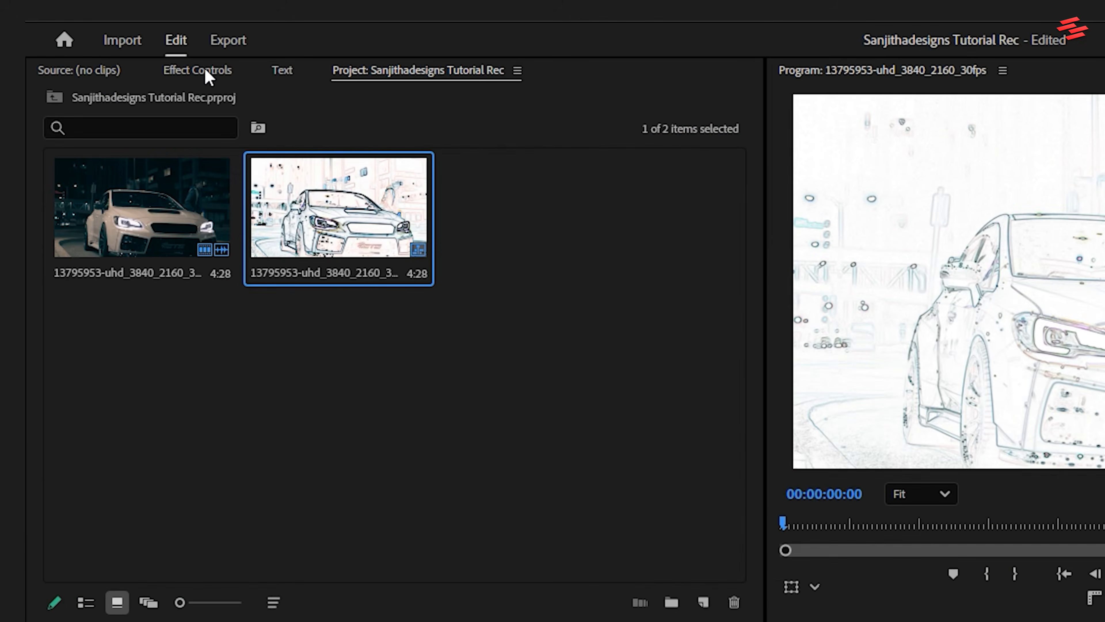
# Step: Enable Invert in the Find Edges effect on the V2 car clip
pyautogui.click(198, 71)
pyautogui.scroll(-2, 279, 435)
pyautogui.click(220, 495)
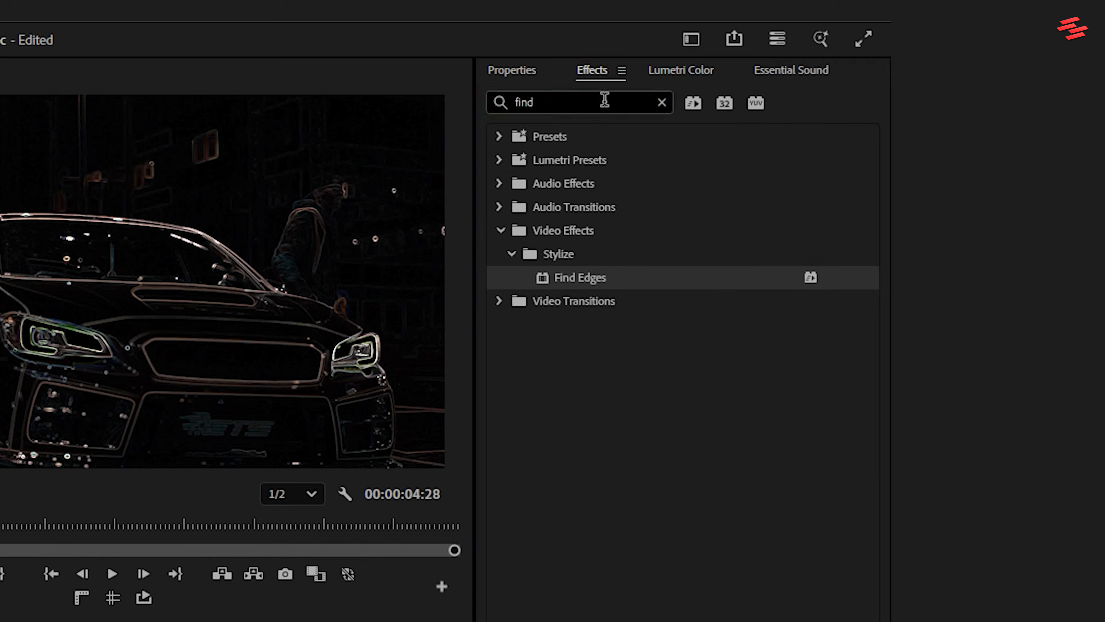
# Step: Find the Tint effect and apply it to the V2 car clip
pyautogui.moveTo(604, 100); pyautogui.dragTo(430, 100)
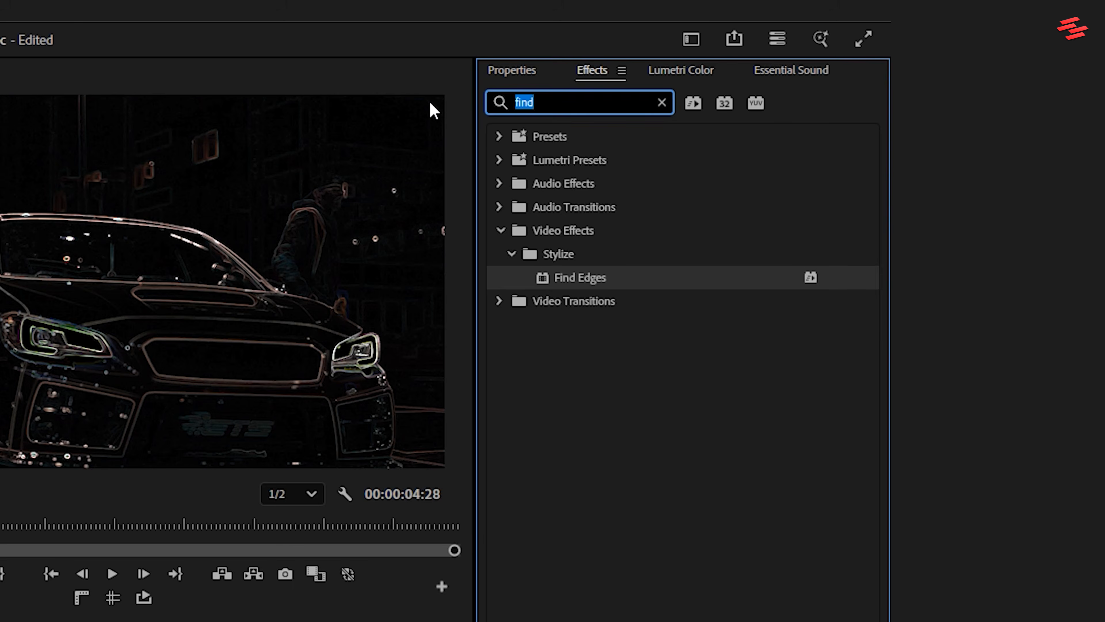
pyautogui.write('tint')
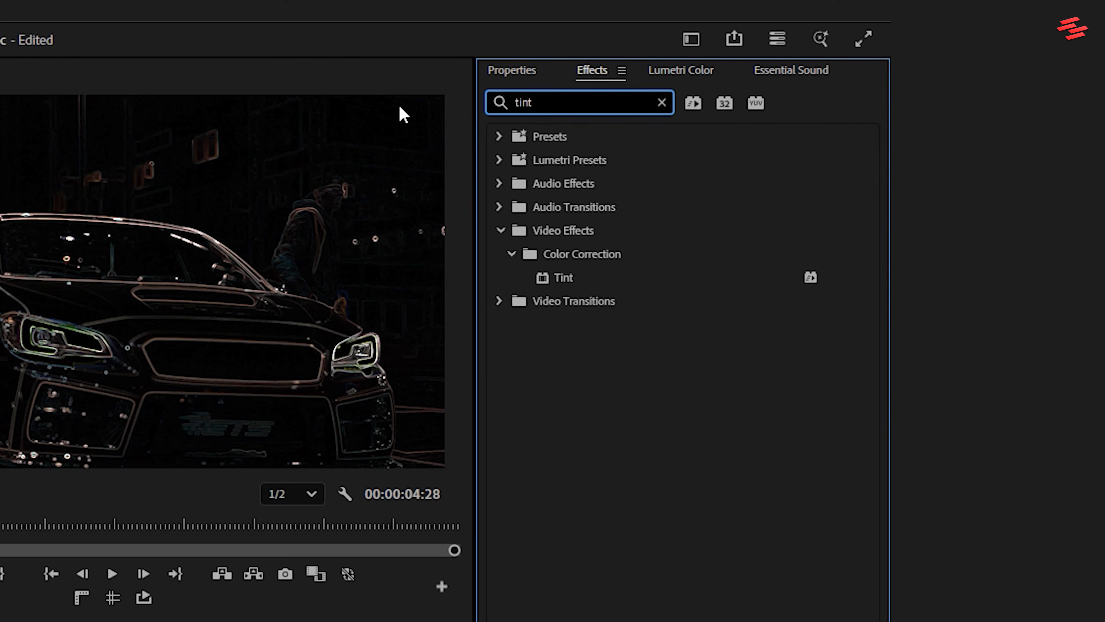
pyautogui.moveTo(565, 279); pyautogui.dragTo(687, 377)
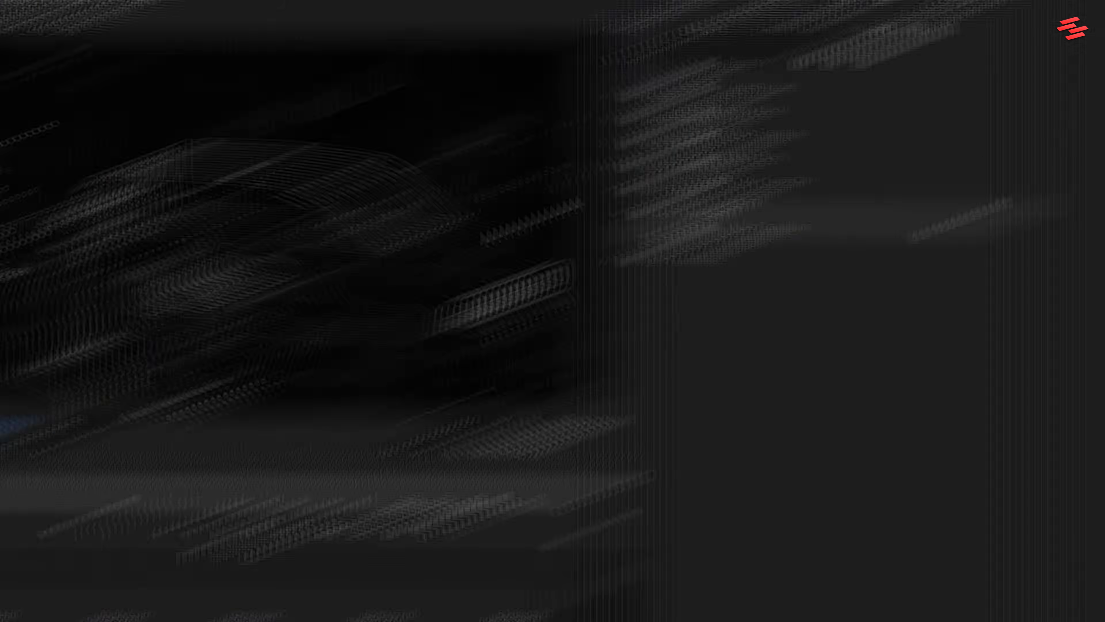
# Step: Apply the Levels effect to the V2 car clip and set RGB Black Input Level to 62 and RGB White Input Level to 89
pyautogui.write('level')
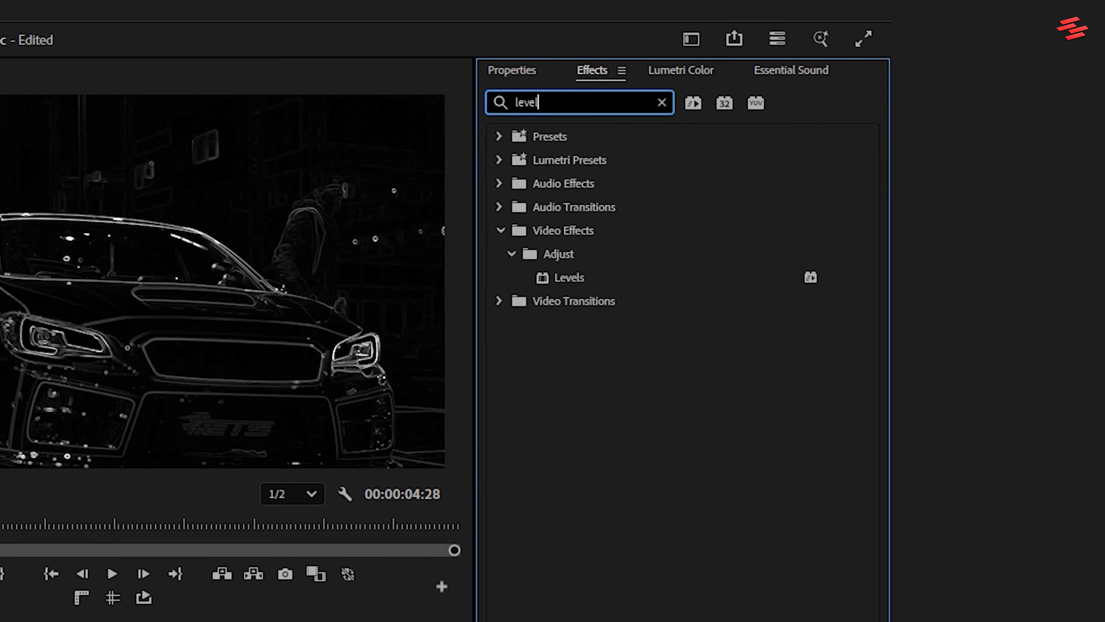
pyautogui.moveTo(562, 274); pyautogui.dragTo(755, 379)
pyautogui.moveTo(741, 309); pyautogui.dragTo(742, 511)
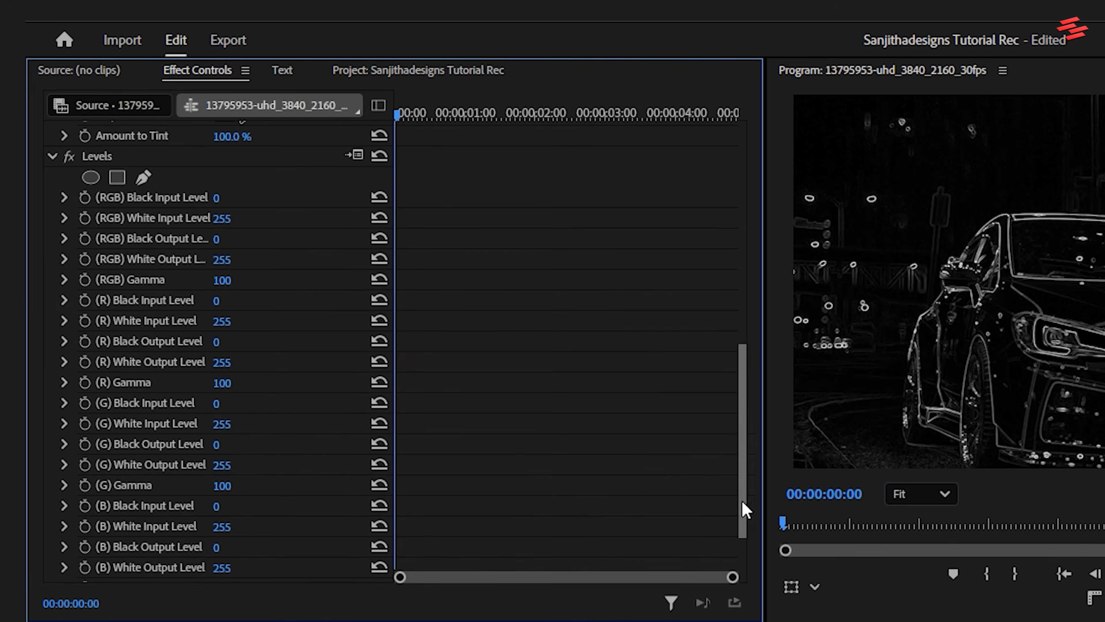
pyautogui.moveTo(217, 198); pyautogui.dragTo(240, 200)
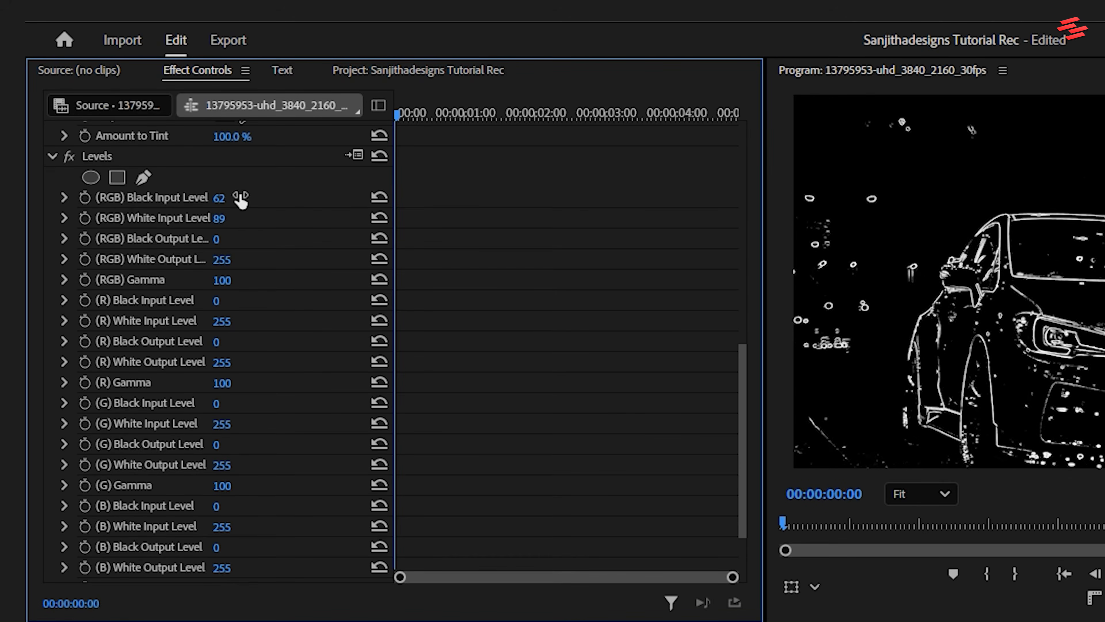
# Step: Apply the Gaussian Blur effect to the V2 car clip and set its Blurriness to 10
pyautogui.moveTo(619, 104); pyautogui.dragTo(473, 107)
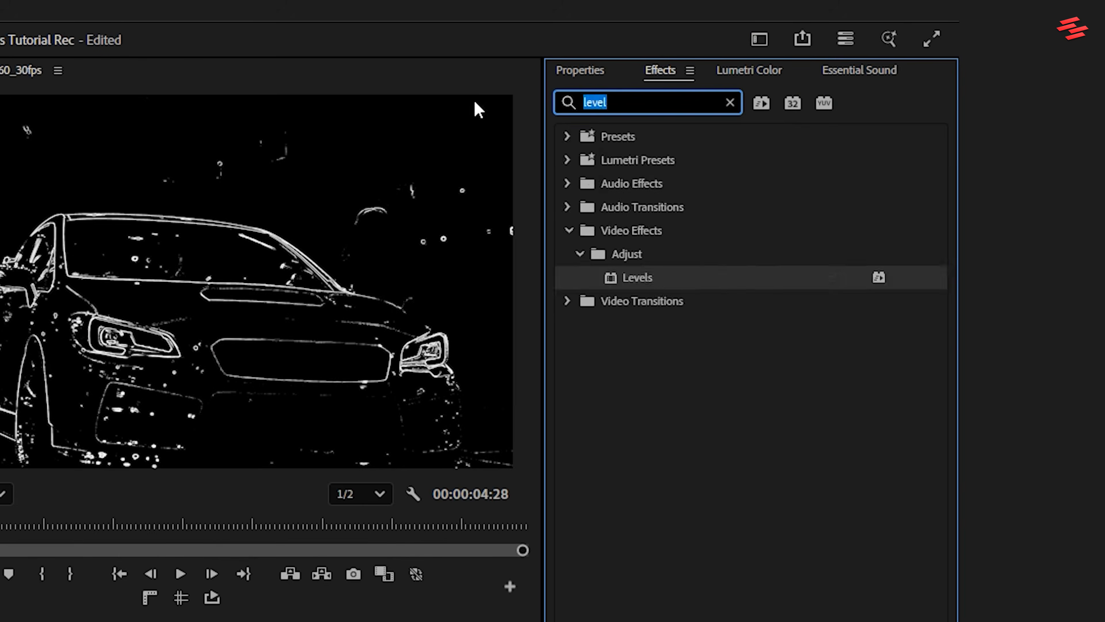
pyautogui.write('gaus')
pyautogui.moveTo(661, 373); pyautogui.dragTo(676, 373)
pyautogui.click(52, 157)
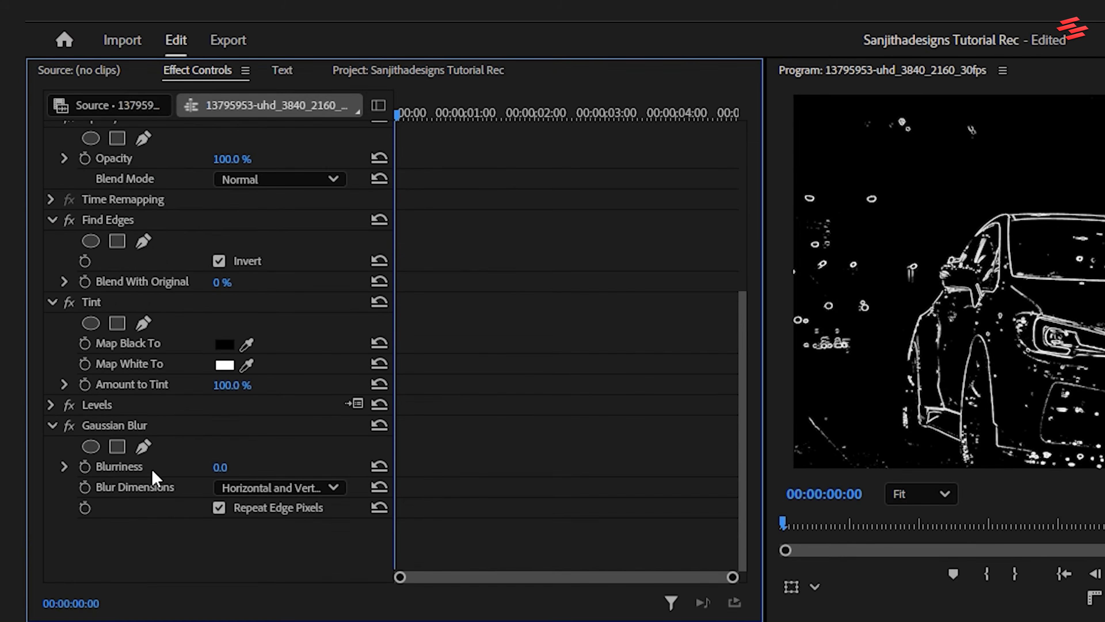
pyautogui.moveTo(220, 468); pyautogui.dragTo(241, 468)
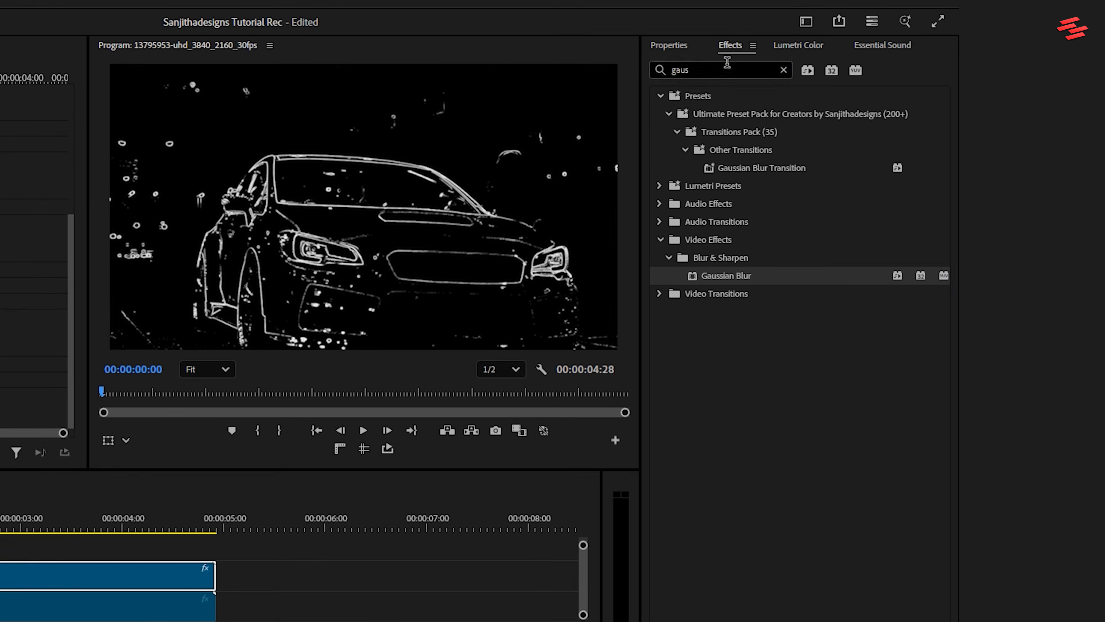
# Step: Apply the 4-Color Gradient effect to the V2 car clip and set the effect's Blending Mode to Soft Light
pyautogui.click(652, 70)
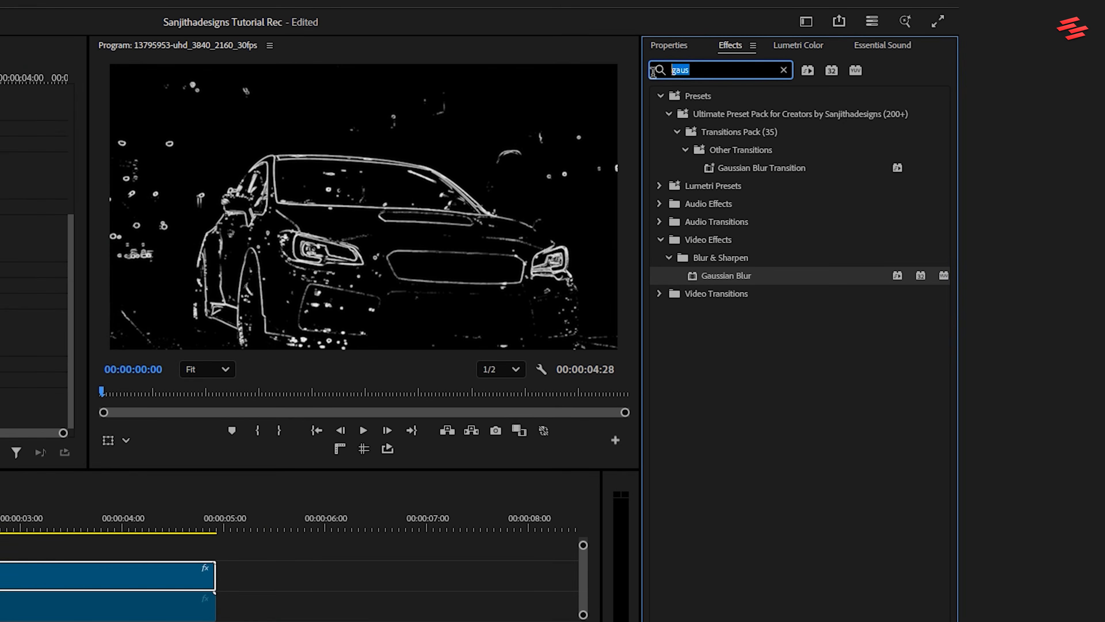
pyautogui.write('4 col')
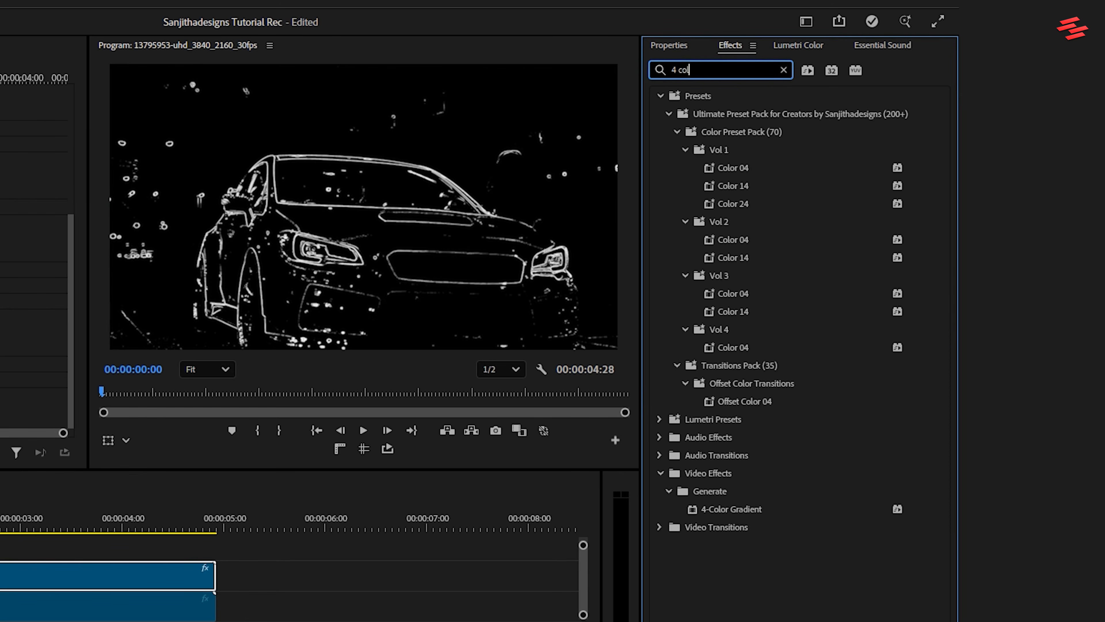
pyautogui.click(755, 513)
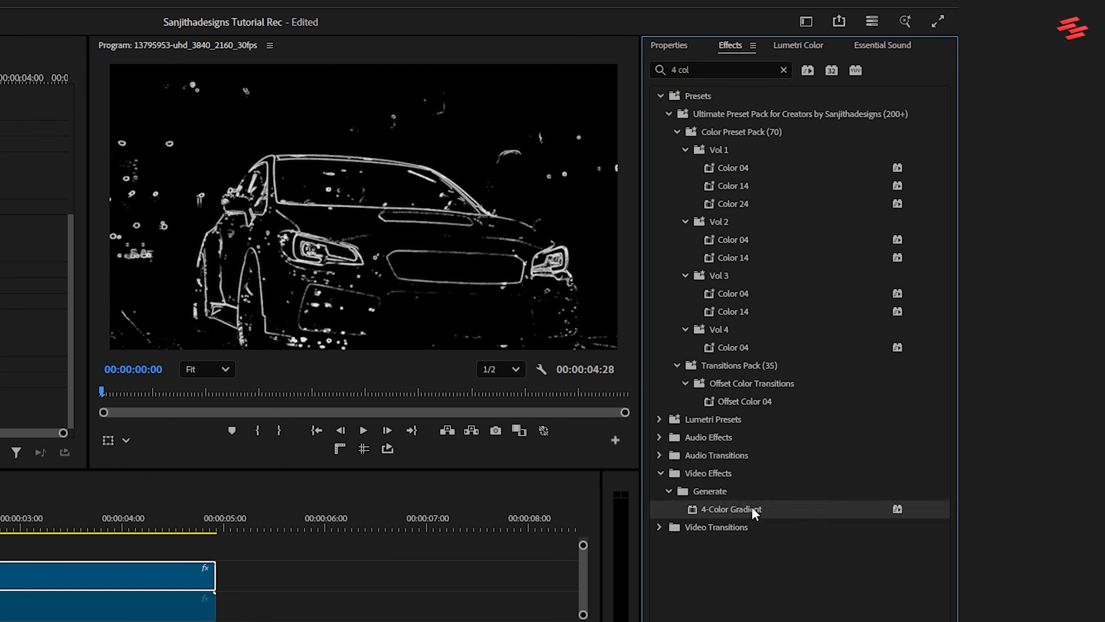
pyautogui.moveTo(703, 506); pyautogui.dragTo(47, 580)
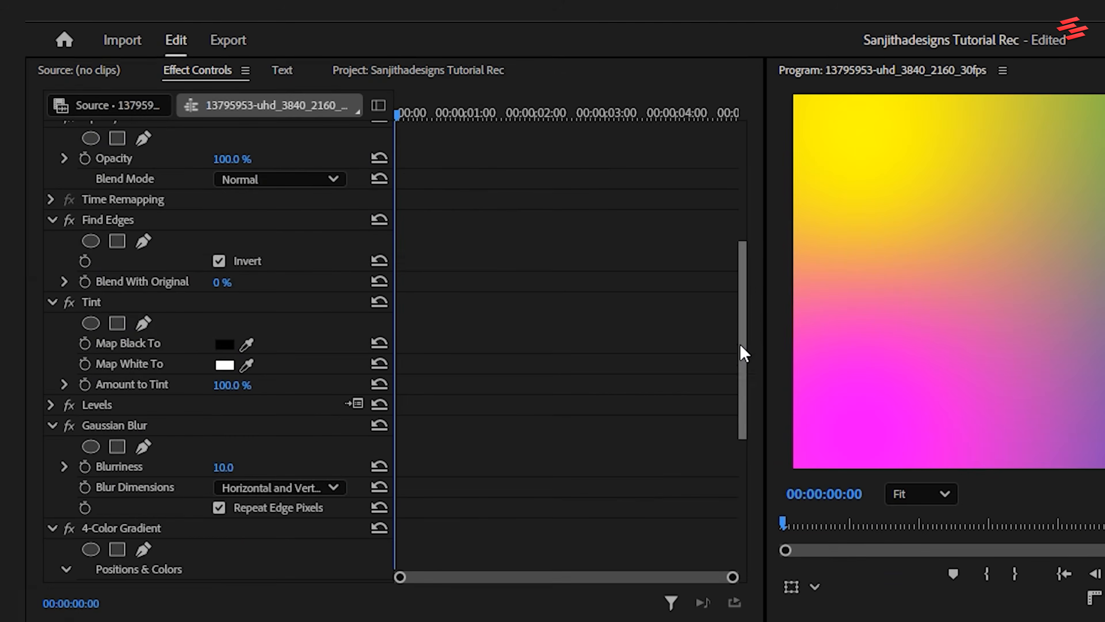
pyautogui.moveTo(740, 353); pyautogui.dragTo(744, 496)
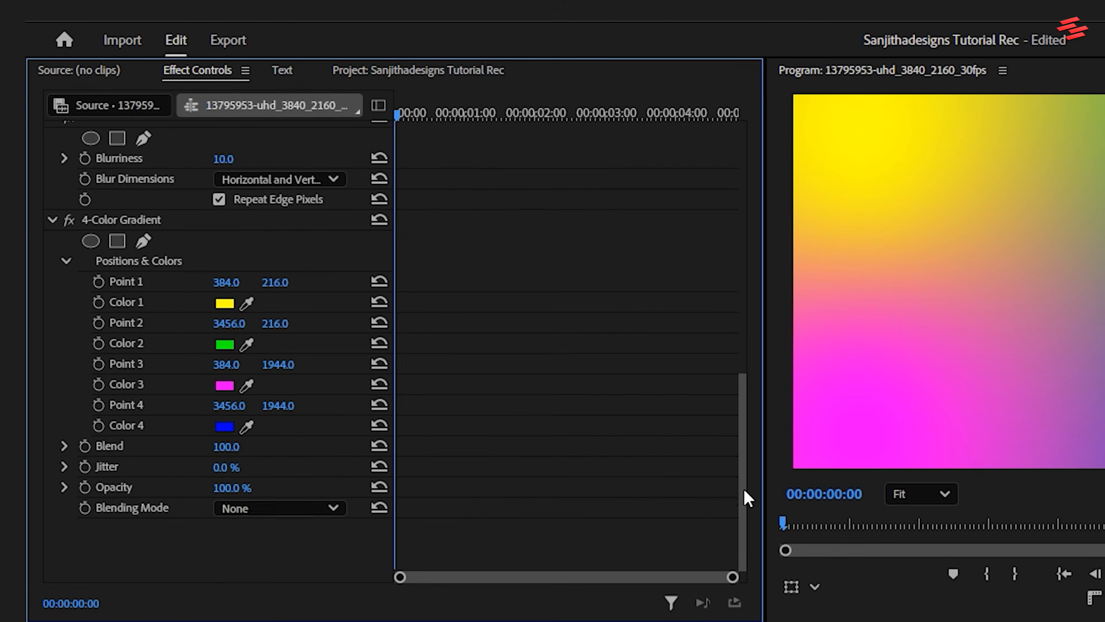
pyautogui.click(300, 513)
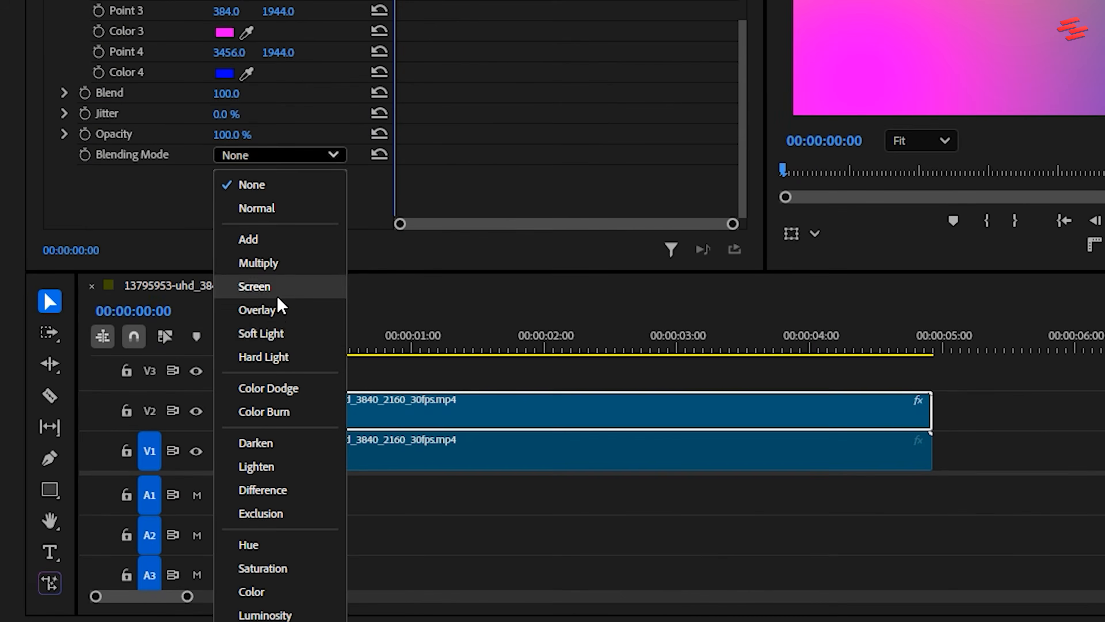
pyautogui.click(269, 335)
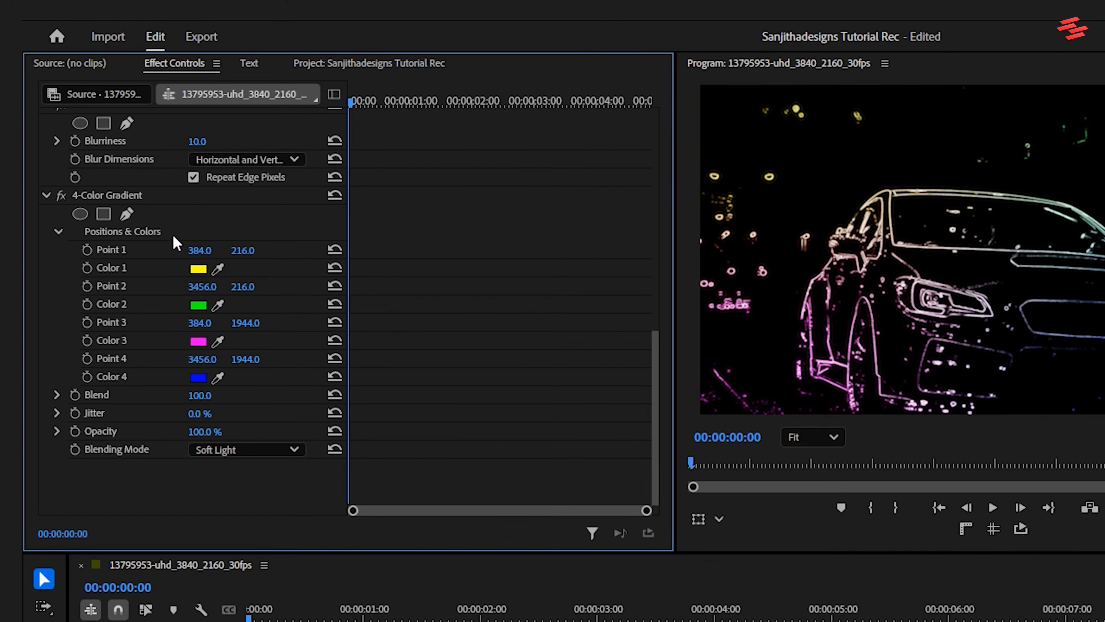
# Step: Set Color 1 of the 4-Color Gradient to red FF0000 and copy that red to Colors 2, 3 and 4
pyautogui.click(196, 269)
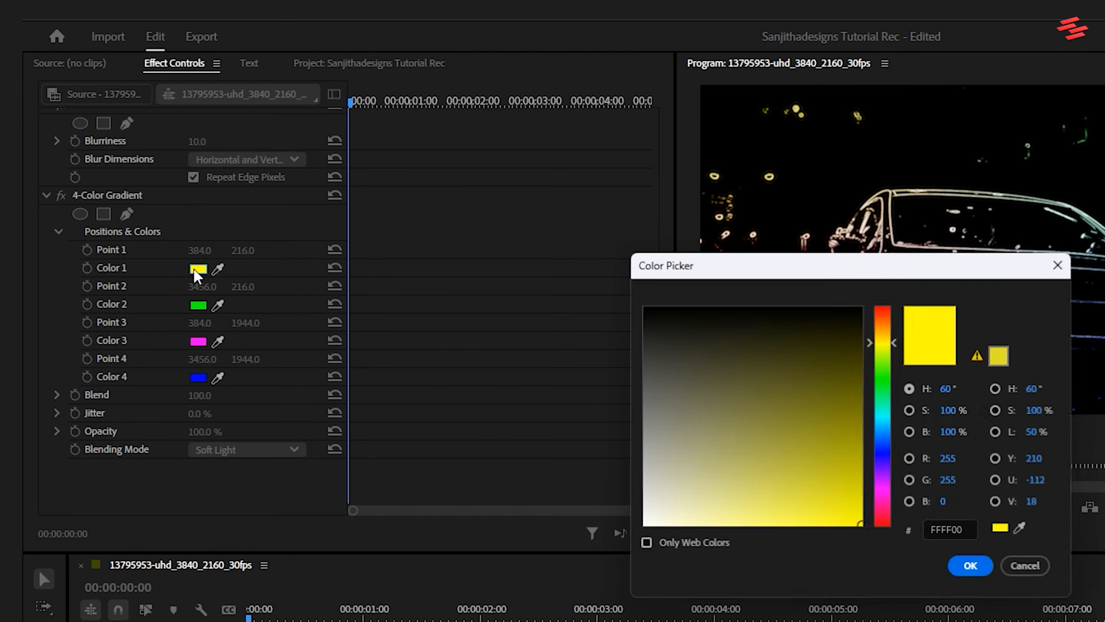
pyautogui.moveTo(880, 519); pyautogui.dragTo(887, 531)
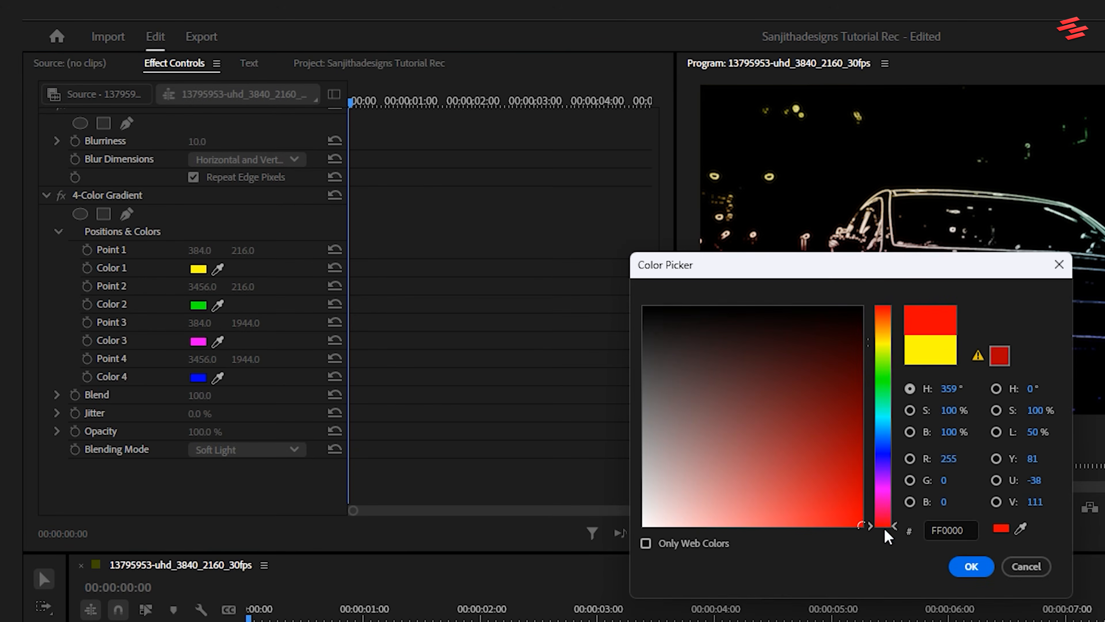
pyautogui.click(963, 569)
pyautogui.click(217, 306)
pyautogui.click(197, 268)
pyautogui.click(217, 342)
pyautogui.click(202, 307)
pyautogui.click(217, 378)
pyautogui.click(199, 342)
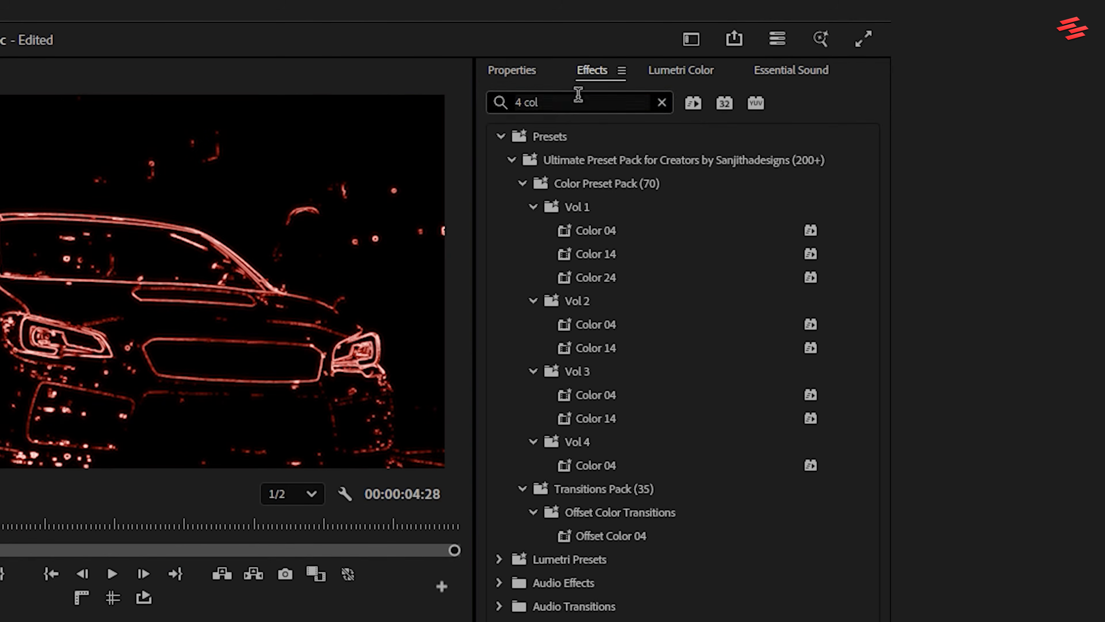
# Step: Apply the VR Glow effect to the V2 car clip and set its Luma Threshold to 0
pyautogui.moveTo(541, 102); pyautogui.dragTo(479, 107)
pyautogui.write('vr glo')
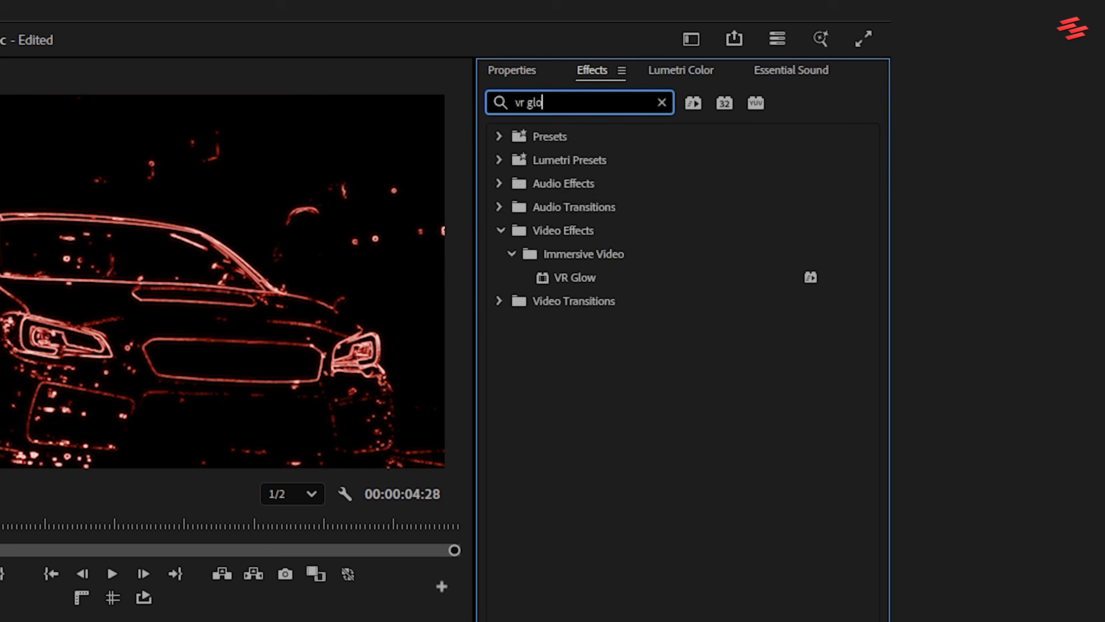
pyautogui.moveTo(569, 286); pyautogui.dragTo(704, 364)
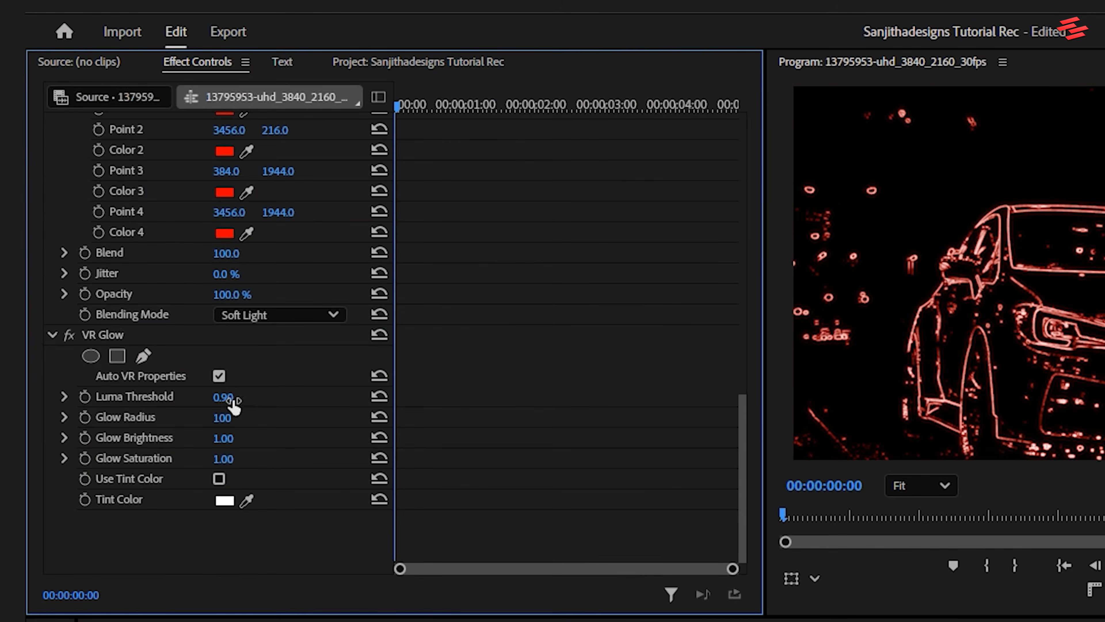
pyautogui.click(235, 396)
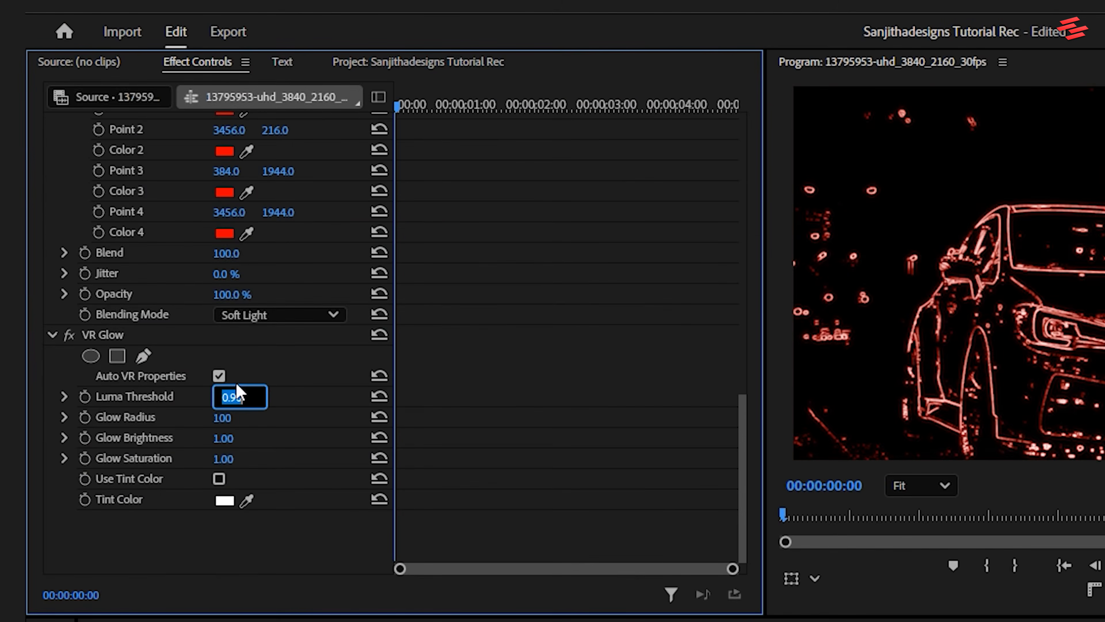
pyautogui.write('0')
pyautogui.press('Return')
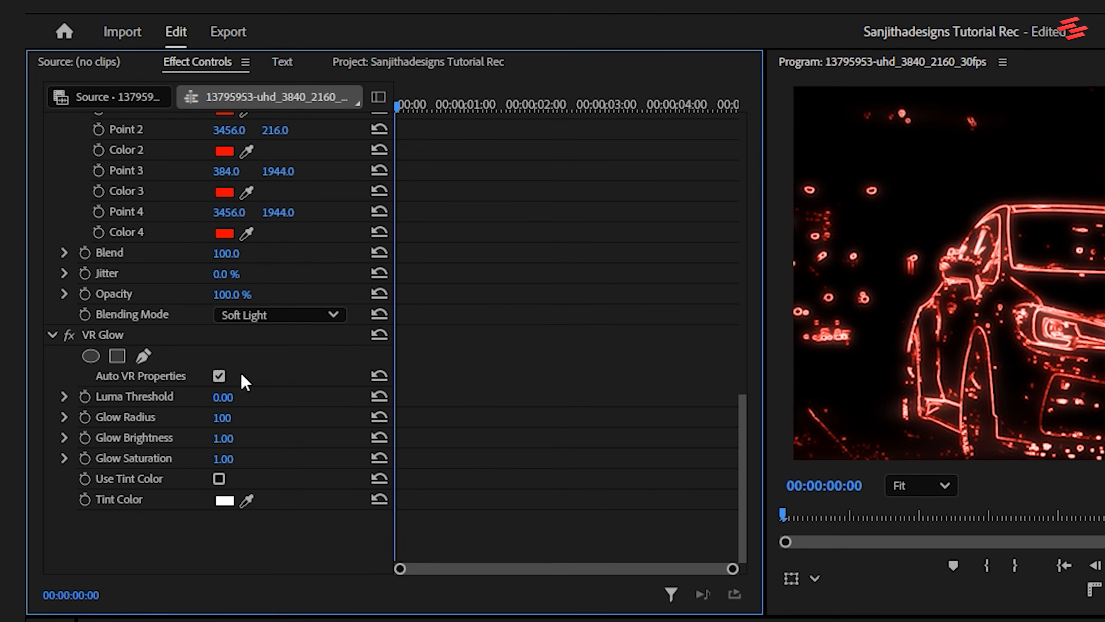
# Step: Duplicate the VR Glow effect on the V2 car clip
pyautogui.click(118, 337)
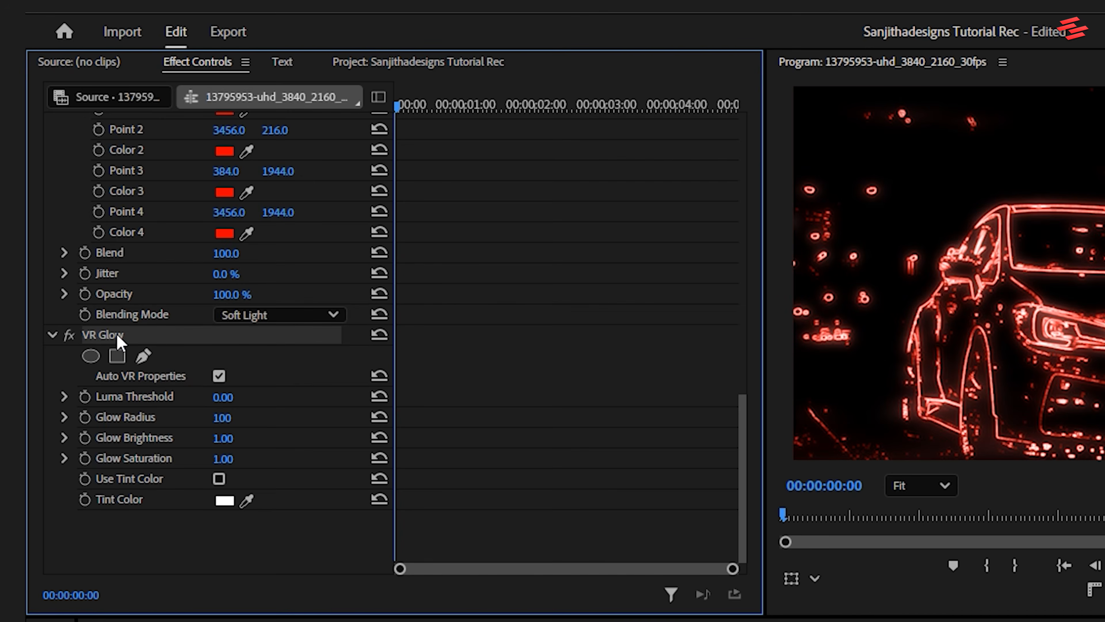
pyautogui.click(172, 533)
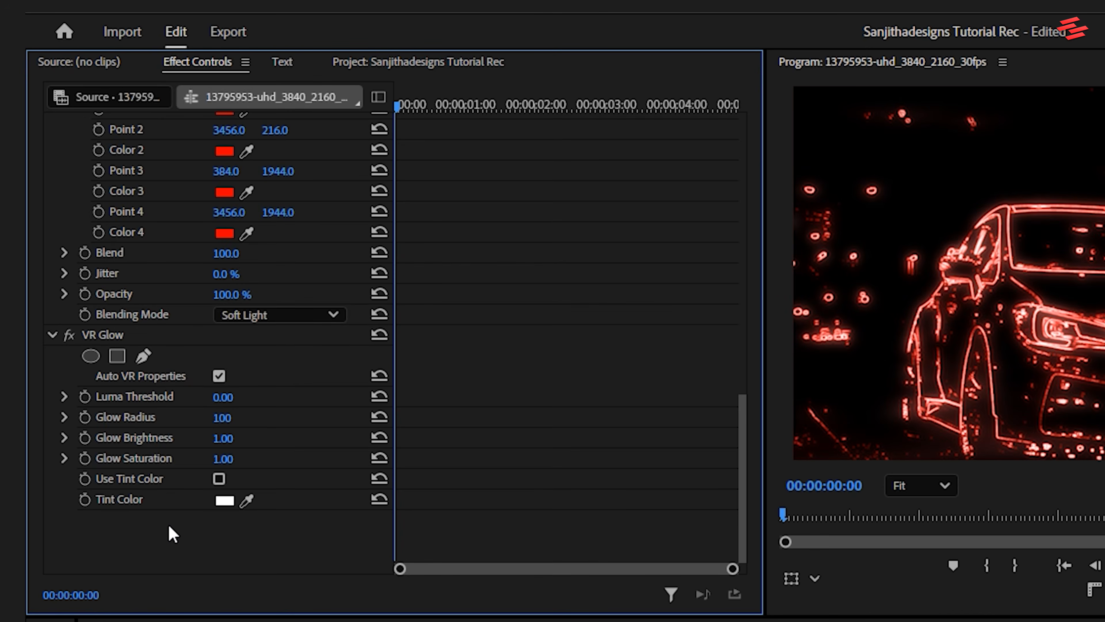
pyautogui.hotkey('ctrl', 'v')
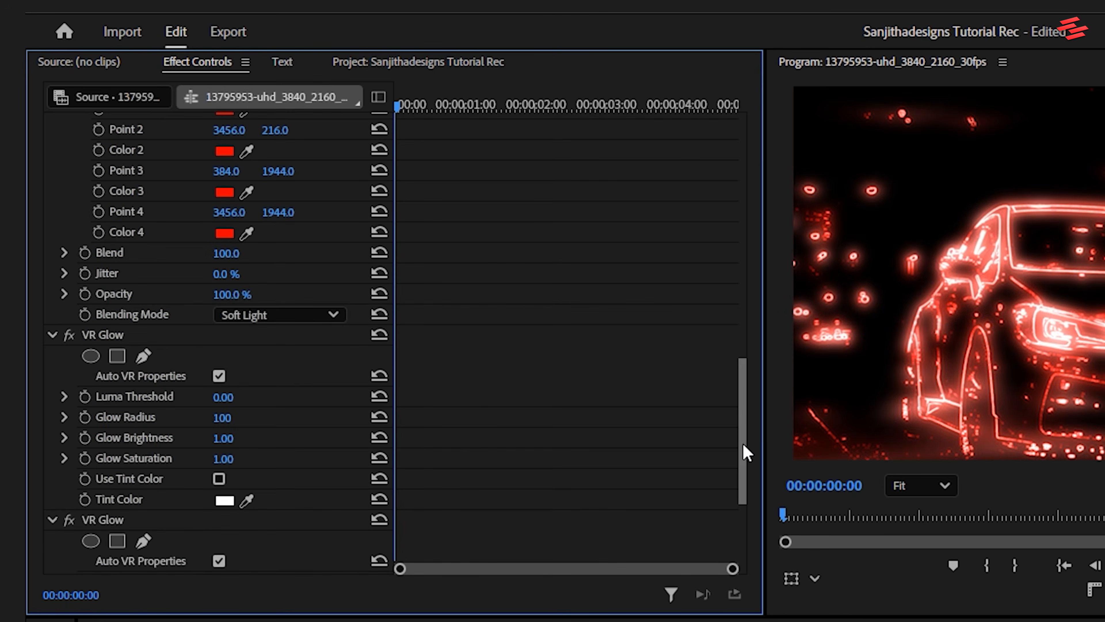
pyautogui.moveTo(745, 454); pyautogui.dragTo(742, 516)
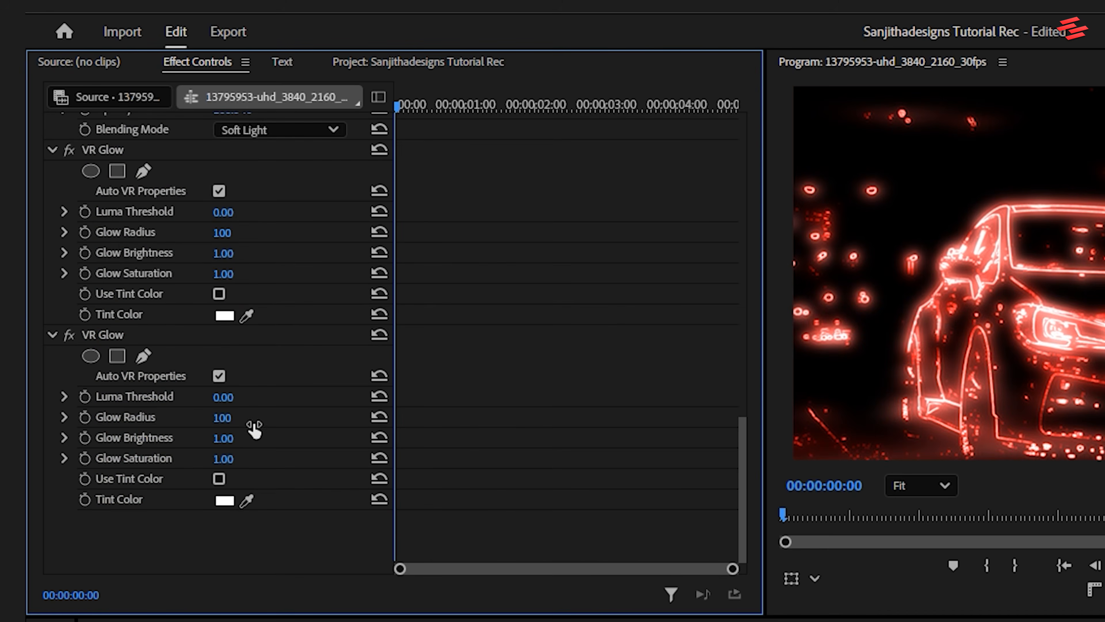
# Step: Set the second VR Glow's Glow Radius to 400 and its Glow Brightness to 3
pyautogui.click(244, 411)
pyautogui.write('4')
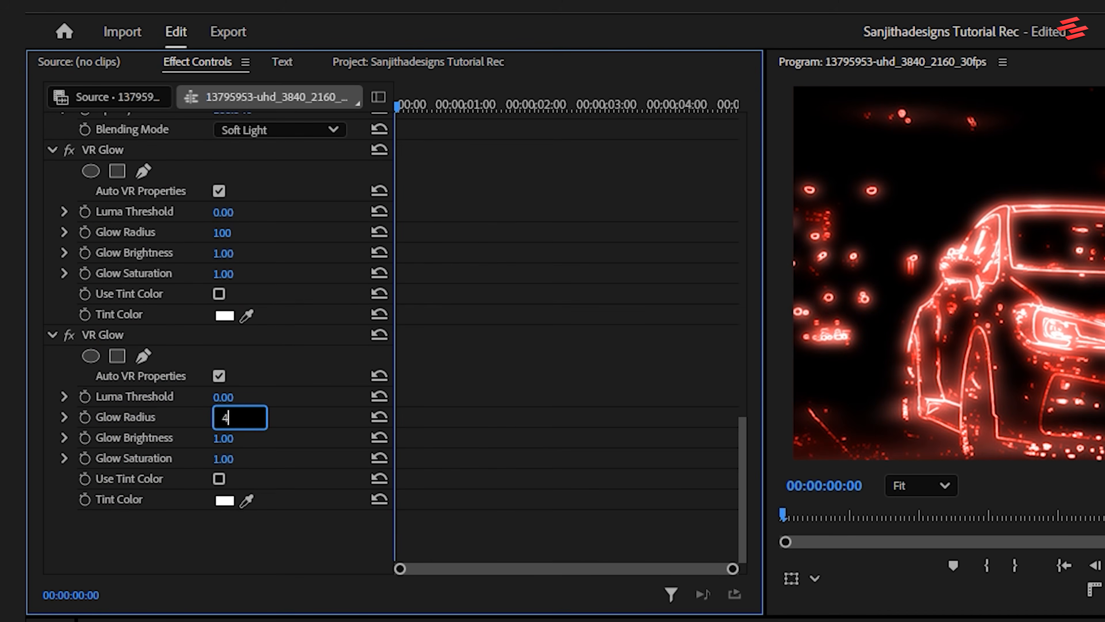
pyautogui.write('00')
pyautogui.press('Return')
pyautogui.click(244, 435)
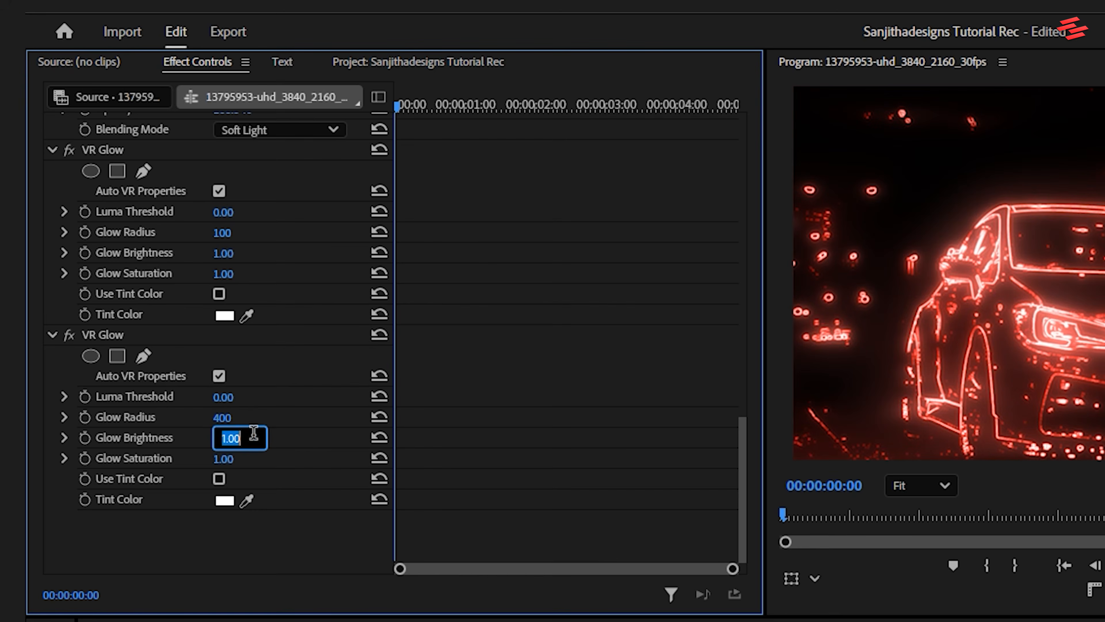
pyautogui.write('2')
pyautogui.press('Return')
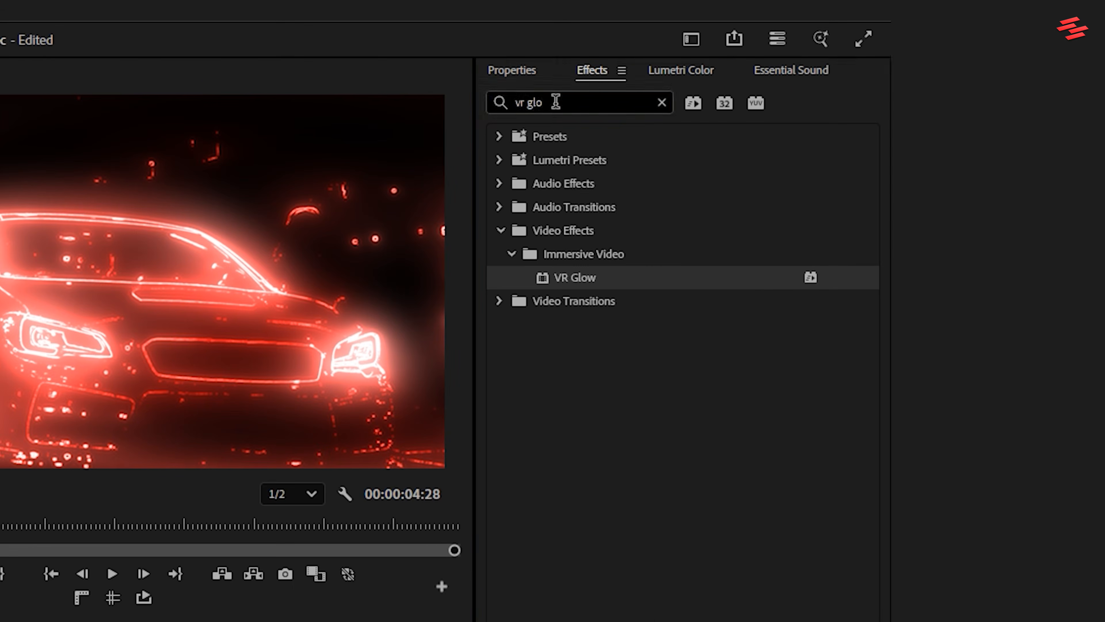
# Step: Add a second Gaussian Blur after the glow effects on the V2 car clip with Blurriness 5
pyautogui.click(556, 102)
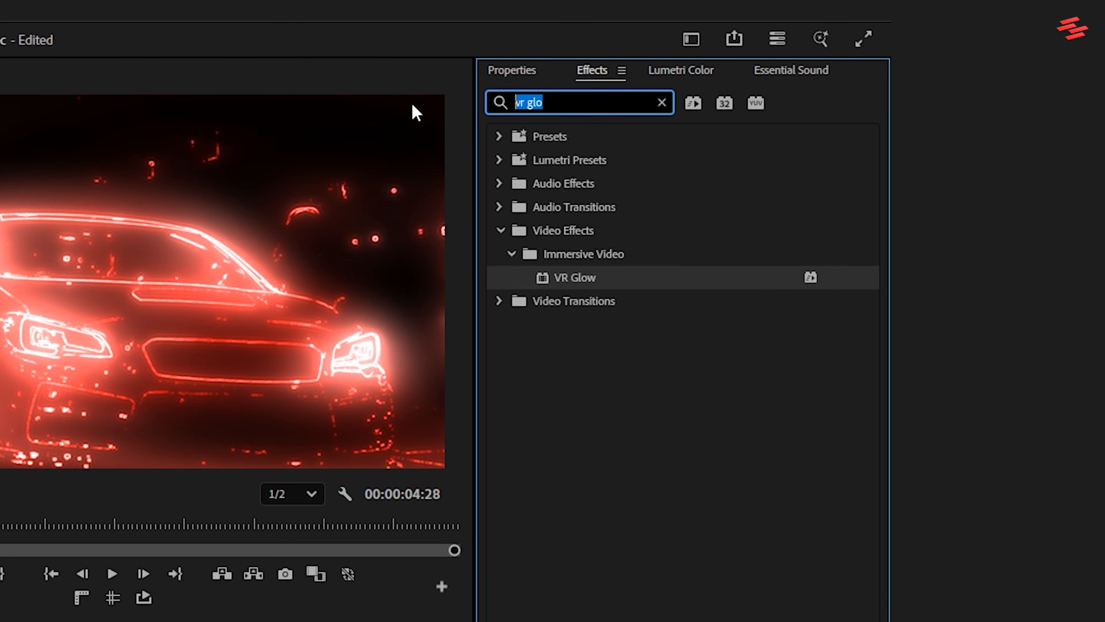
pyautogui.write('gaus')
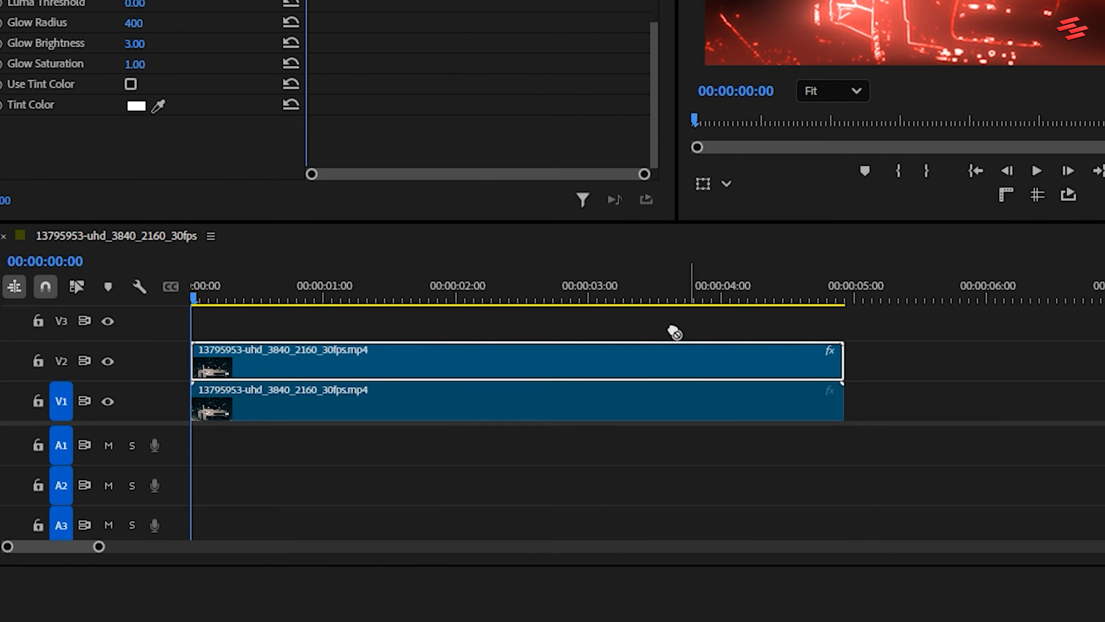
pyautogui.moveTo(674, 329); pyautogui.dragTo(653, 352)
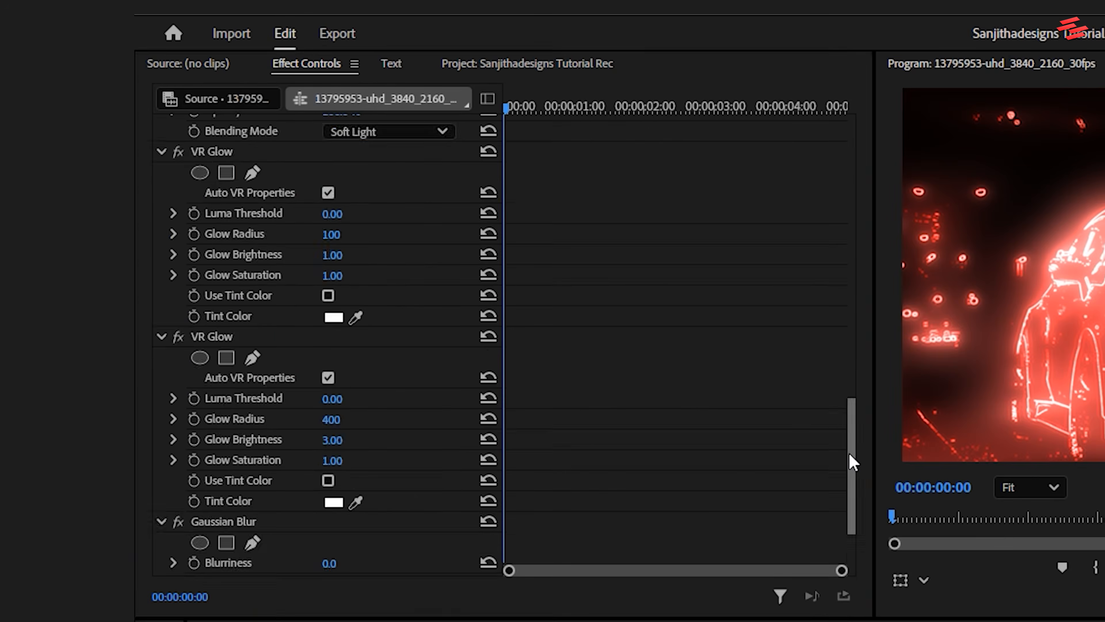
pyautogui.moveTo(654, 62); pyautogui.dragTo(652, 138)
pyautogui.click(348, 461)
pyautogui.write('5')
pyautogui.press('Return')
# Step: Set the V2 car clip's Opacity blend mode to Screen
pyautogui.moveTo(851, 492); pyautogui.dragTo(869, 152)
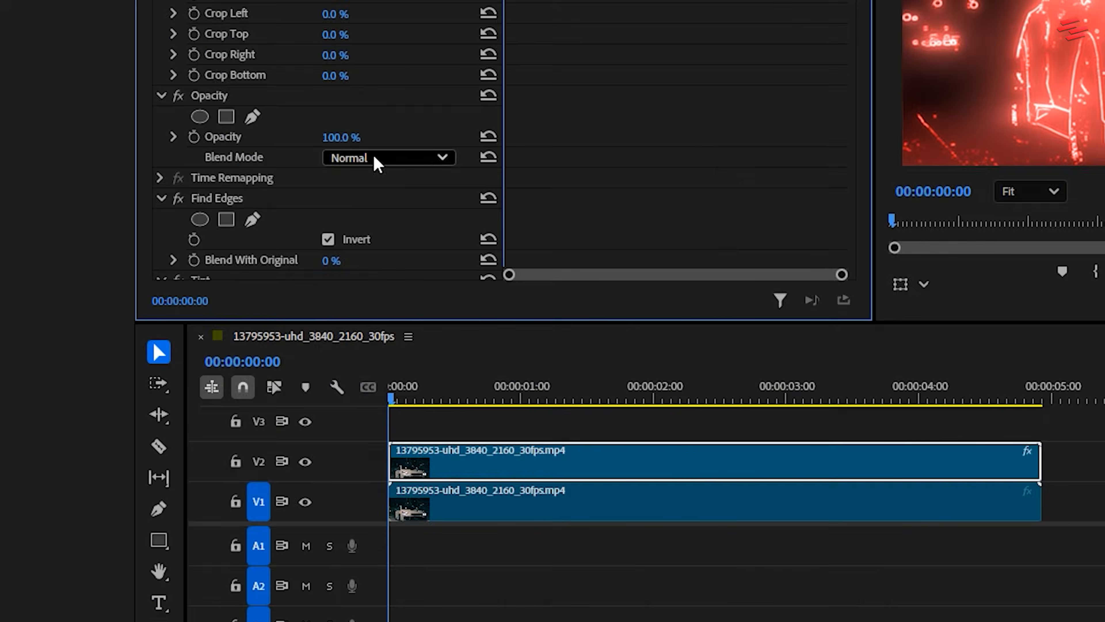
pyautogui.click(374, 455)
pyautogui.click(363, 381)
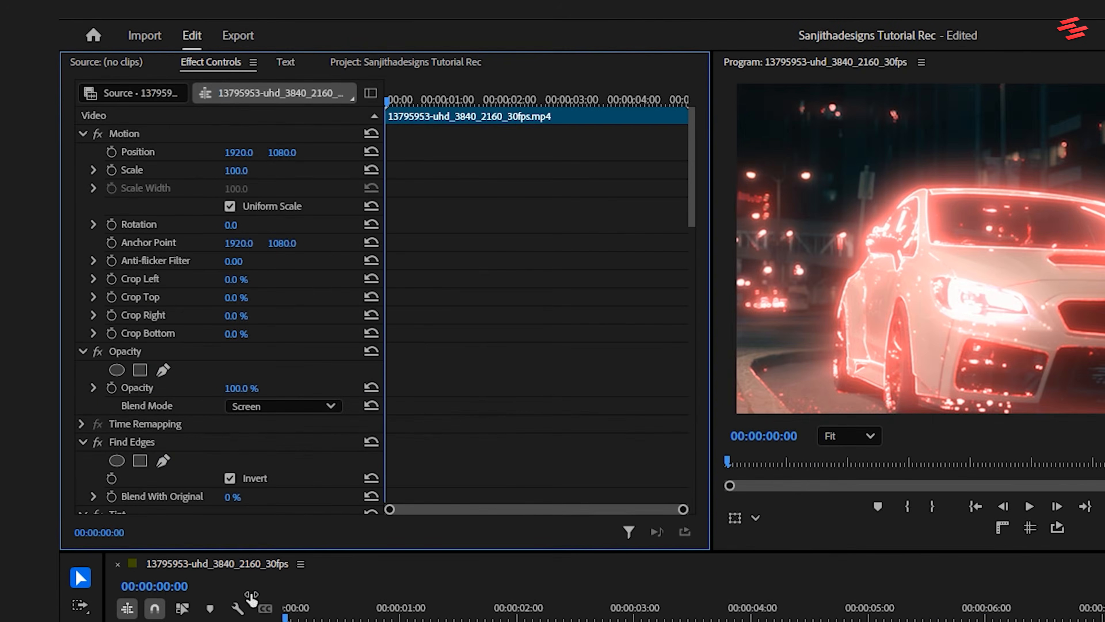
# Step: Add Scale and Opacity keyframes to the V2 car clip at 00:00:02:04, keeping both at 100
pyautogui.moveTo(392, 101); pyautogui.dragTo(522, 105)
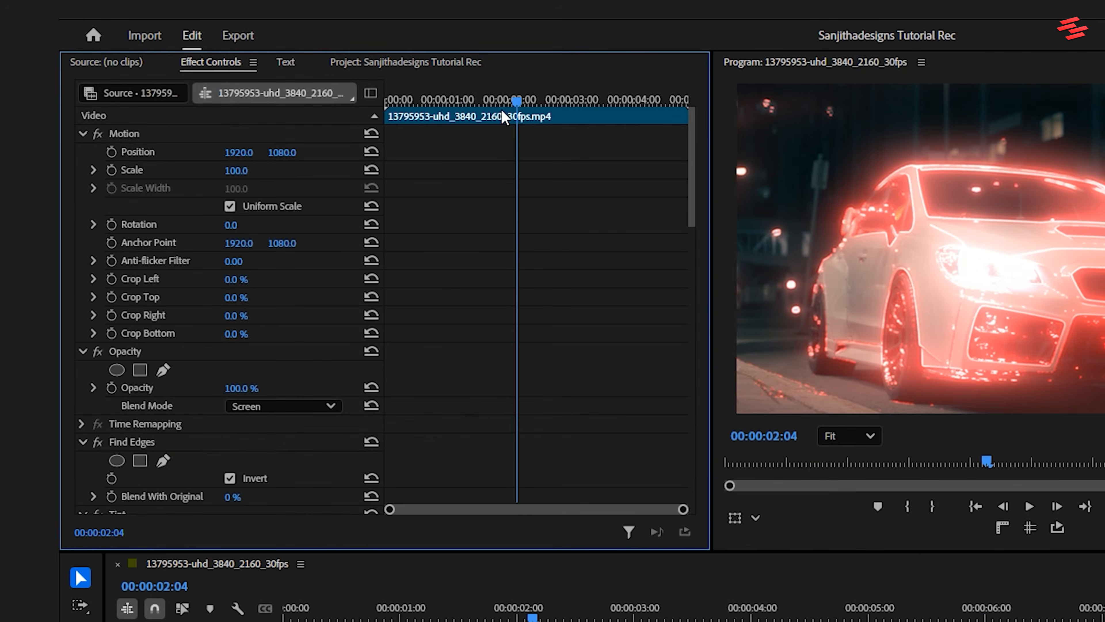
pyautogui.click(112, 170)
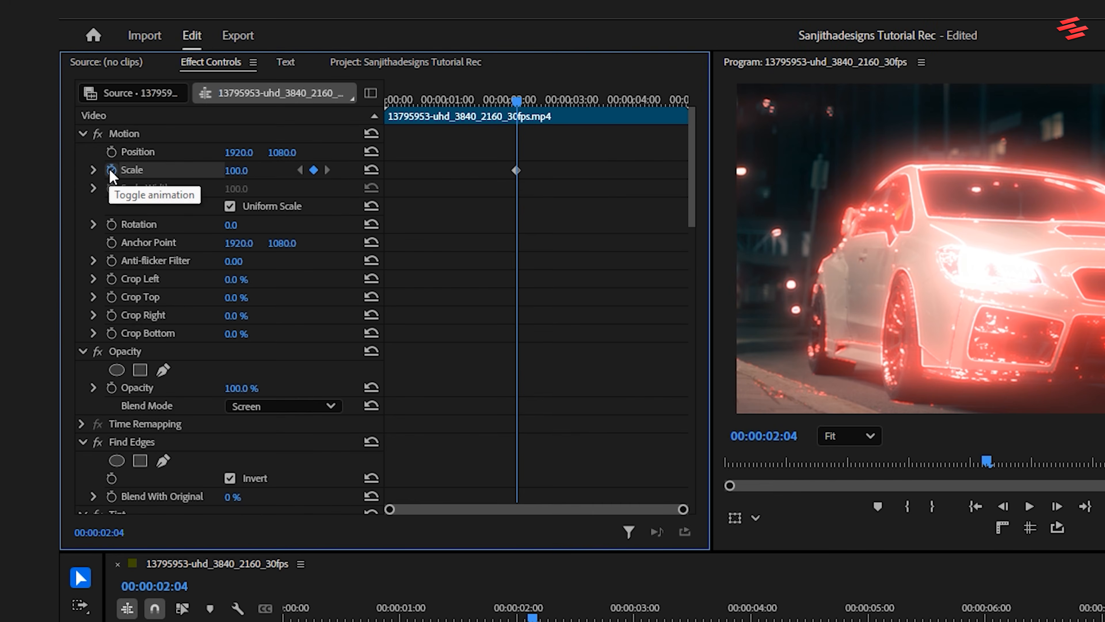
pyautogui.click(111, 388)
# Step: Set the V2 car clip's Scale to 150 at 00:00:03:19 to create a second Scale keyframe
pyautogui.moveTo(518, 103); pyautogui.dragTo(611, 105)
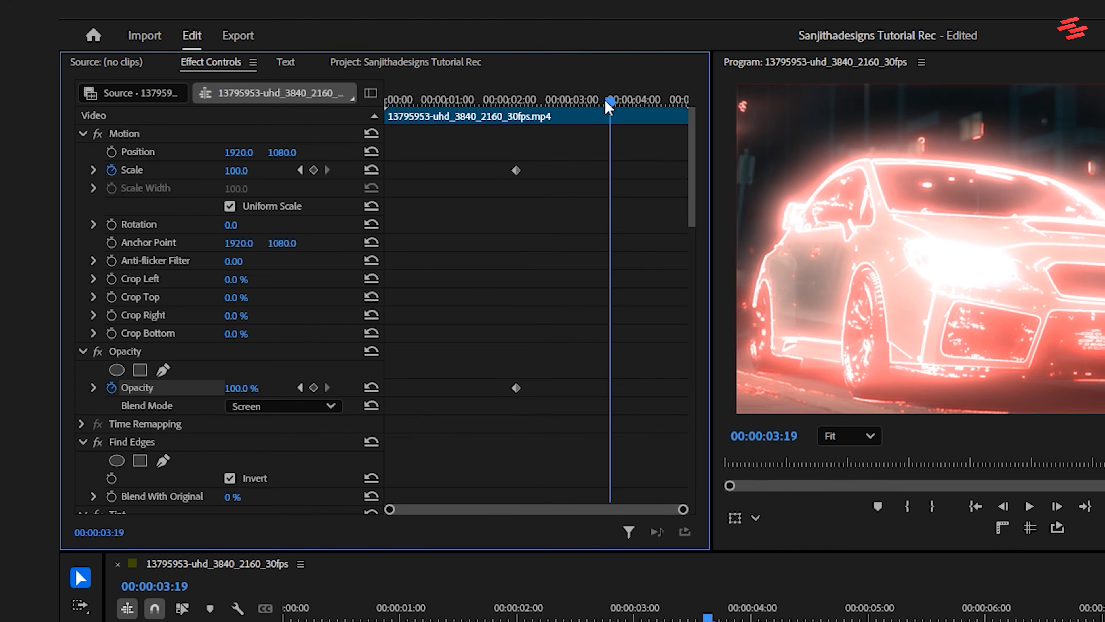
pyautogui.click(246, 170)
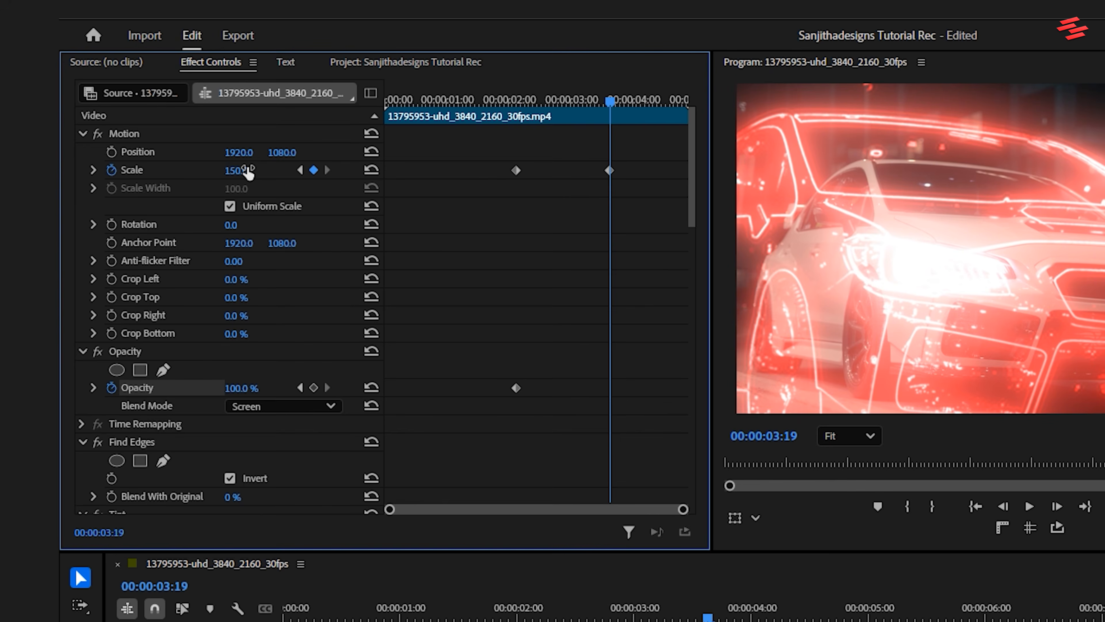
# Step: Set the V2 car clip's Opacity to 0% at 00:00:03:19 to create a second Opacity keyframe
pyautogui.click(247, 387)
pyautogui.write('0')
pyautogui.press('Return')
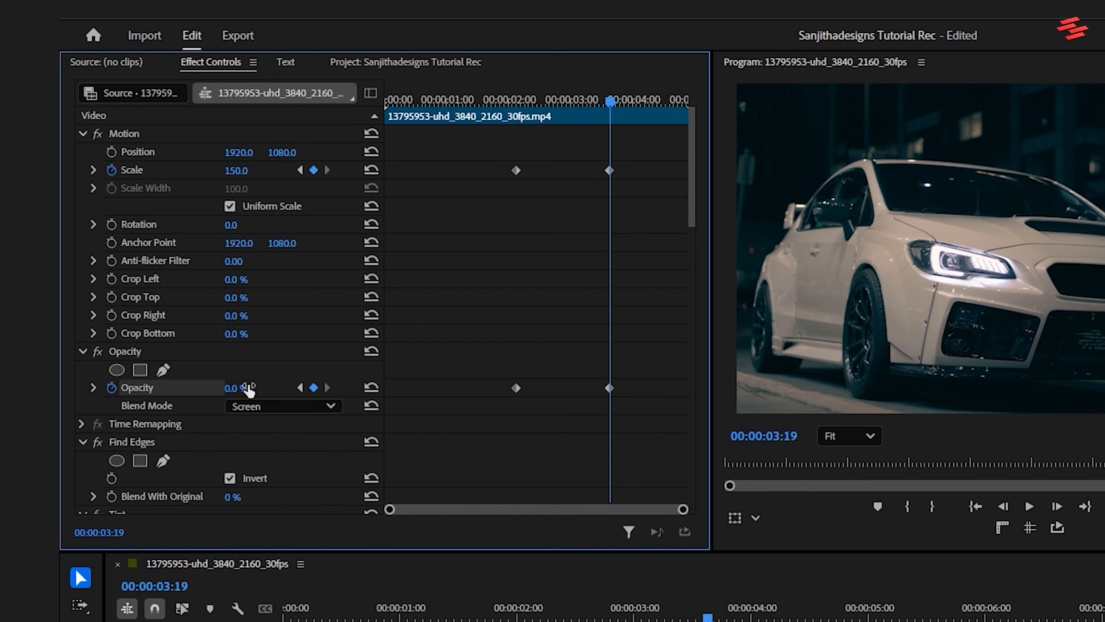
# Step: Apply both Ease In and Ease Out to all the Scale and Opacity keyframes of the V2 car clip
pyautogui.moveTo(497, 147); pyautogui.dragTo(657, 431)
pyautogui.rightClick(614, 398)
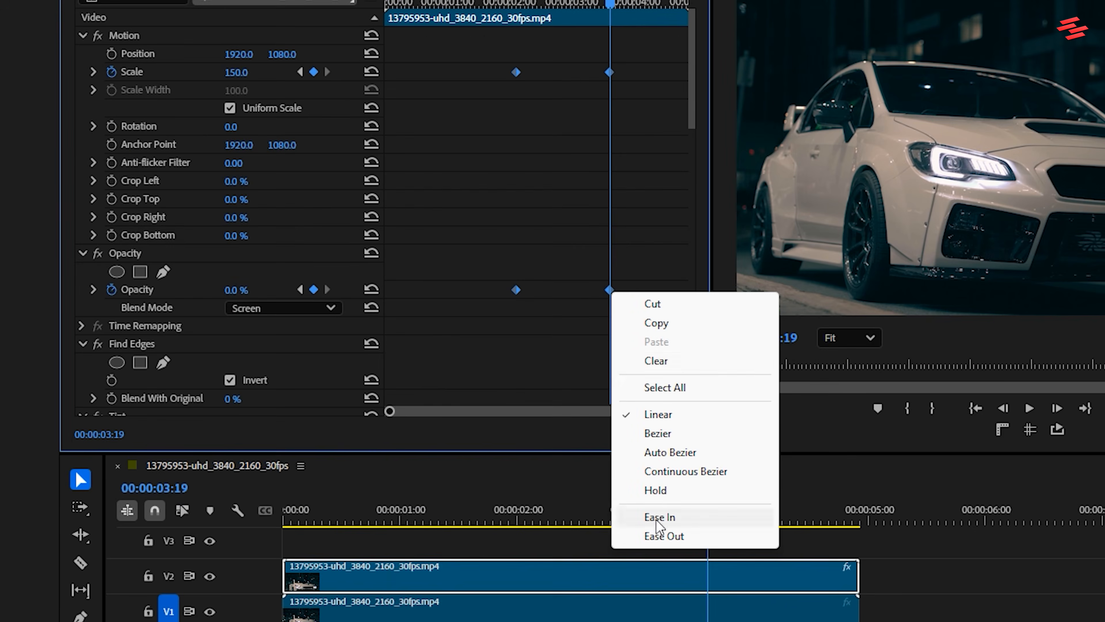
pyautogui.click(657, 615)
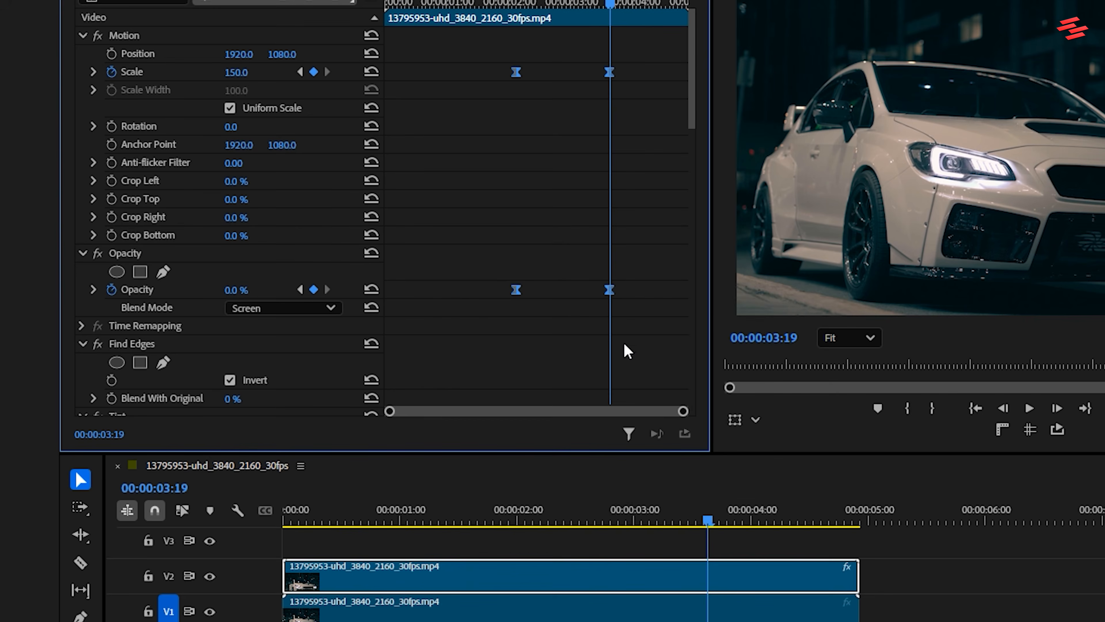
pyautogui.rightClick(611, 296)
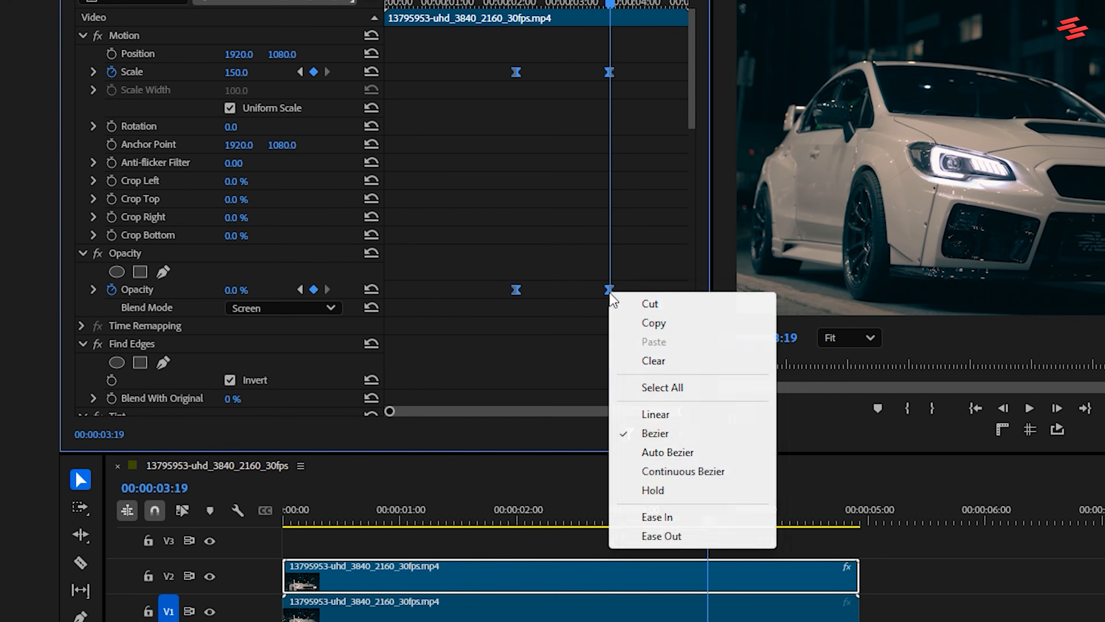
pyautogui.click(670, 534)
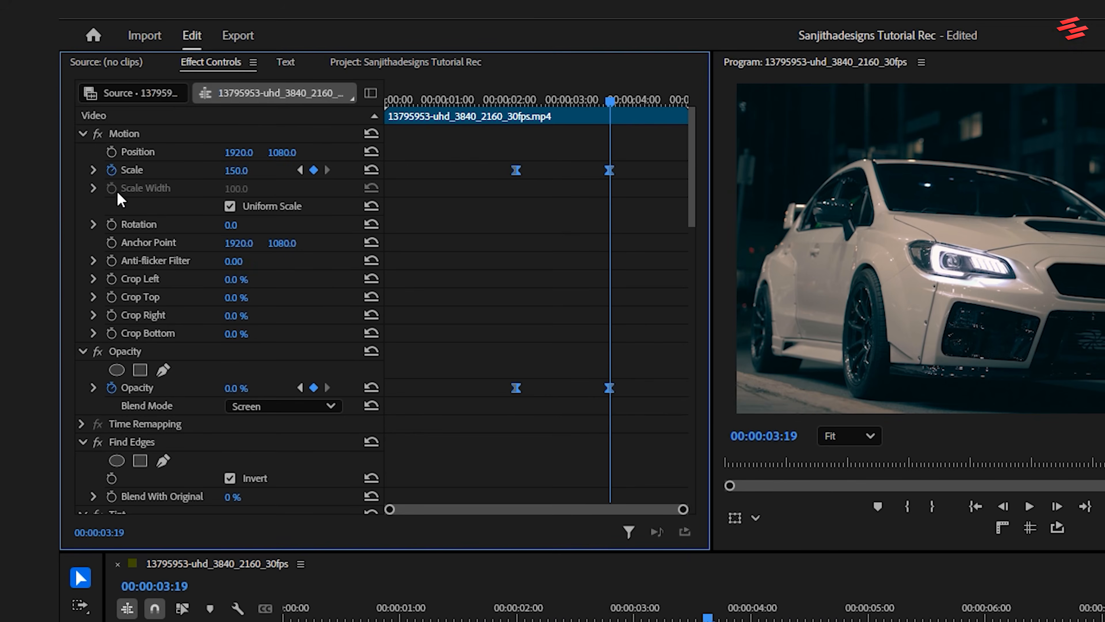
# Step: Reshape the Scale velocity curve to start fast and slow down, shortening the first keyframe's handle and lengthening the second's
pyautogui.click(93, 170)
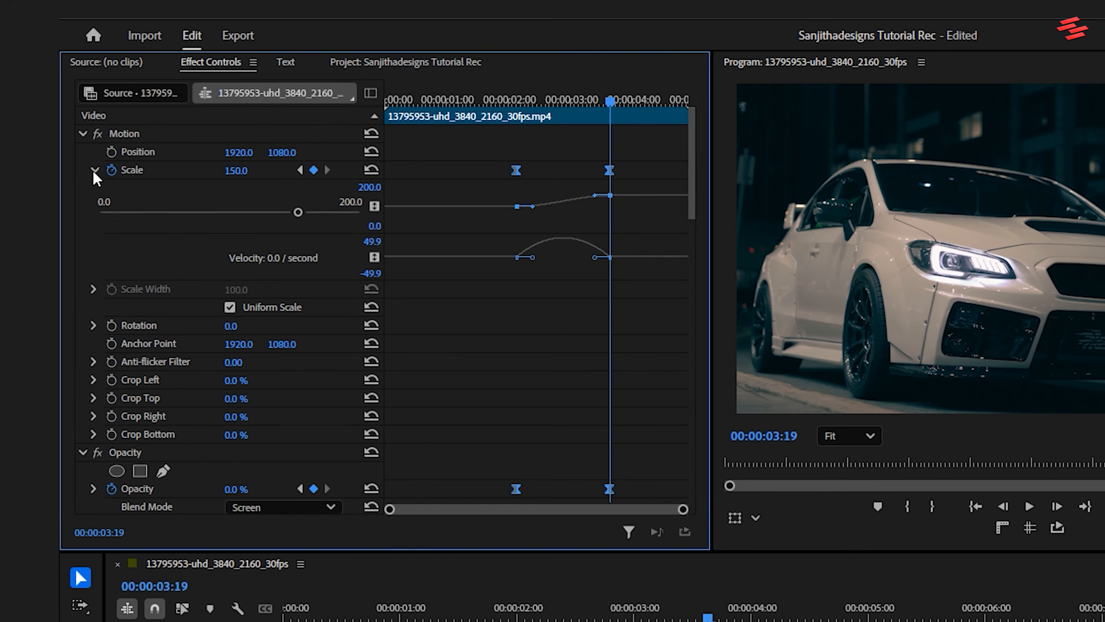
pyautogui.click(640, 167)
pyautogui.click(611, 172)
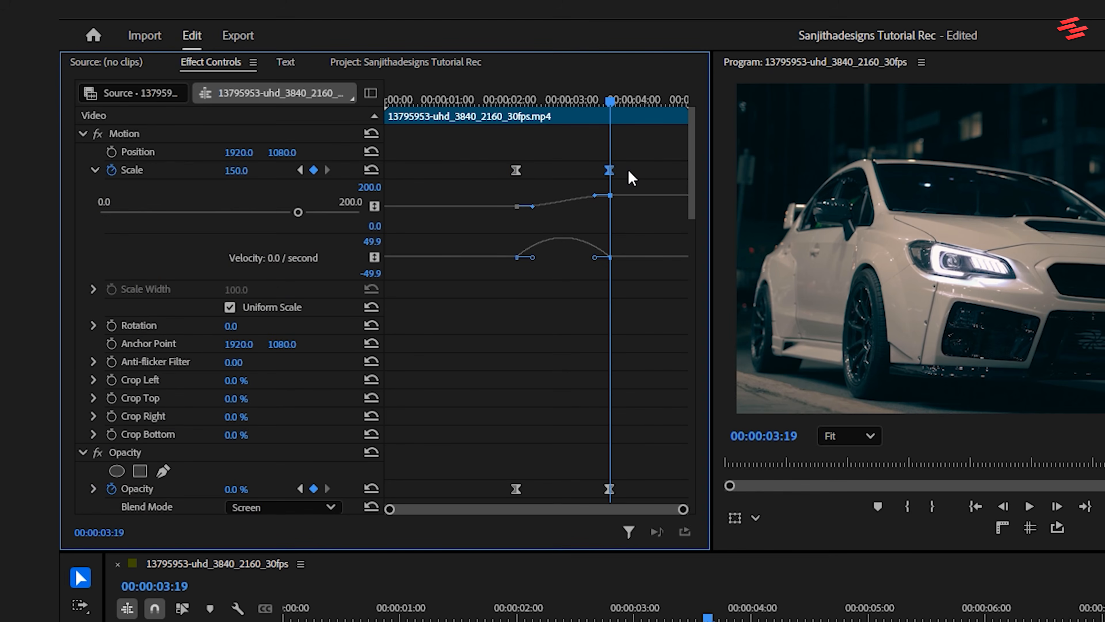
pyautogui.moveTo(530, 258); pyautogui.dragTo(518, 257)
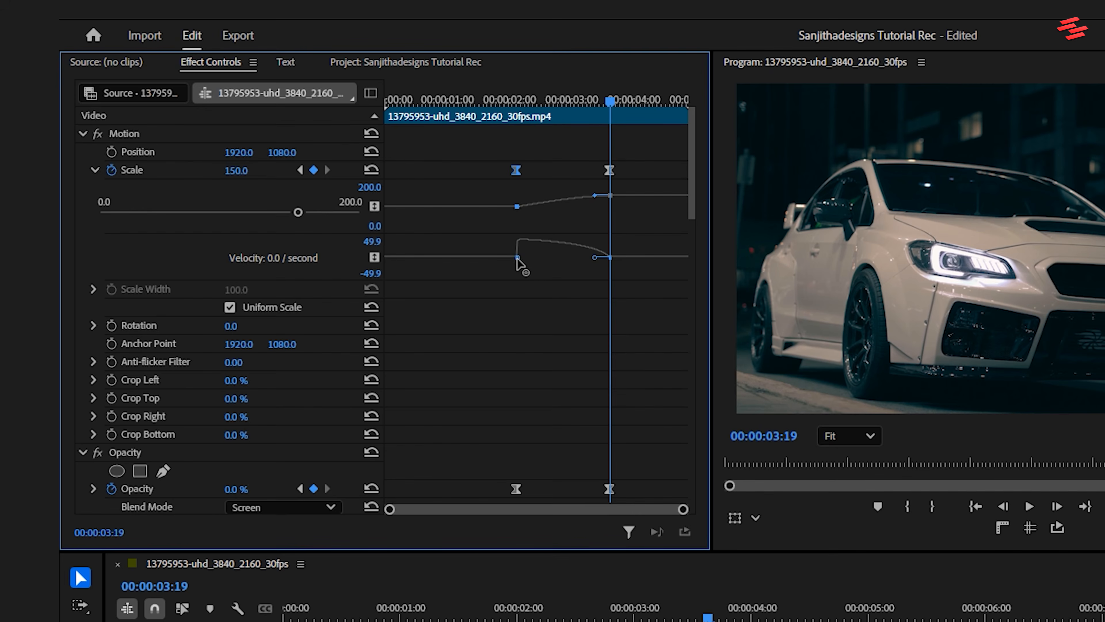
pyautogui.moveTo(595, 258); pyautogui.dragTo(564, 257)
# Step: Reshape the Opacity velocity curve so the fade starts abruptly and eases out, collapsing the first keyframe's handle and extending the second's
pyautogui.moveTo(692, 198); pyautogui.dragTo(699, 260)
pyautogui.click(94, 262)
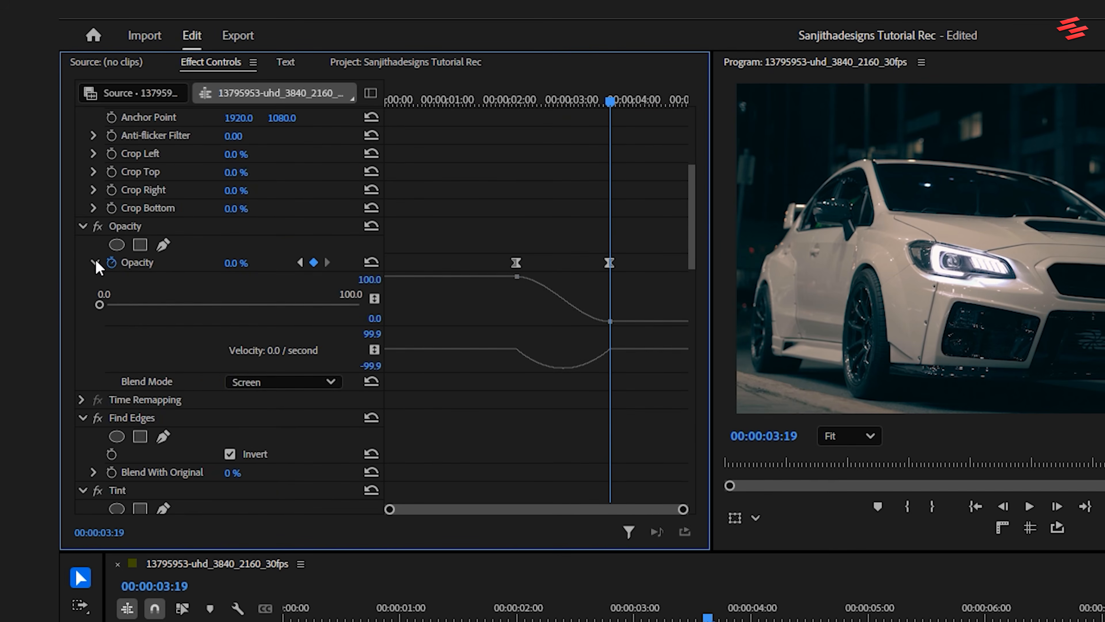
pyautogui.click(609, 263)
pyautogui.moveTo(533, 351); pyautogui.dragTo(518, 350)
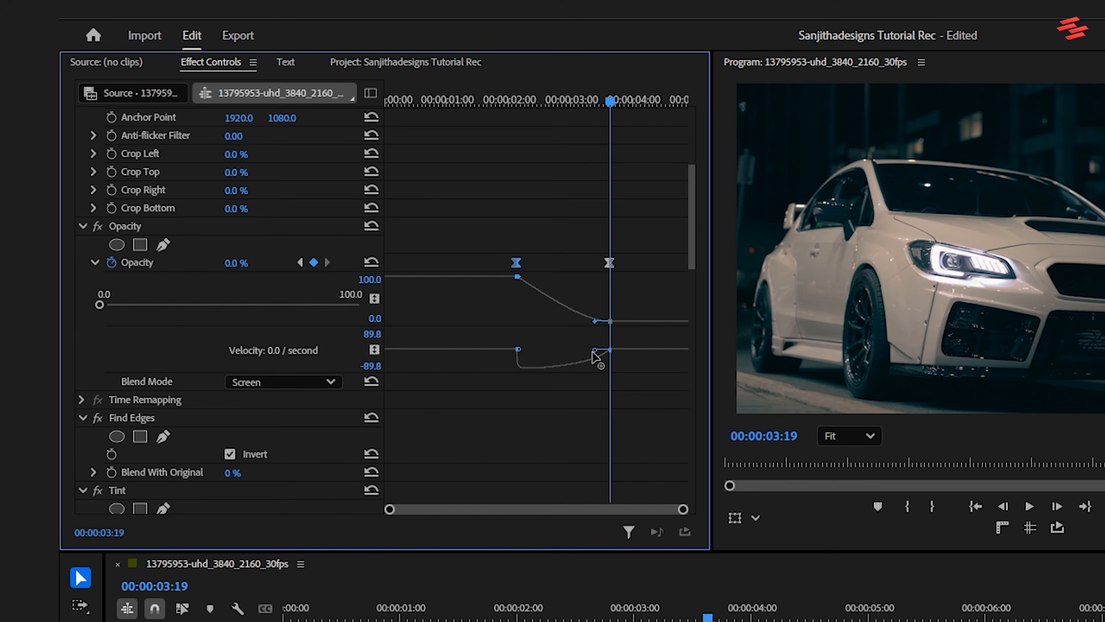
pyautogui.moveTo(597, 355); pyautogui.dragTo(544, 360)
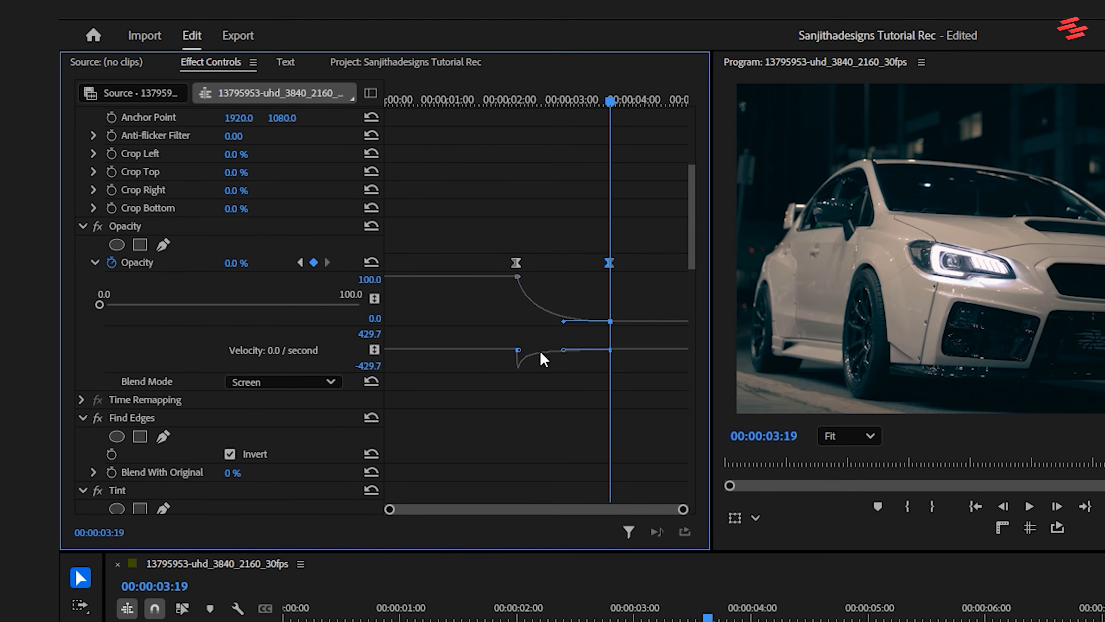
# Step: Play the sequence from the beginning to preview the neon outline animation
pyautogui.moveTo(585, 618); pyautogui.dragTo(284, 618)
pyautogui.press('space')
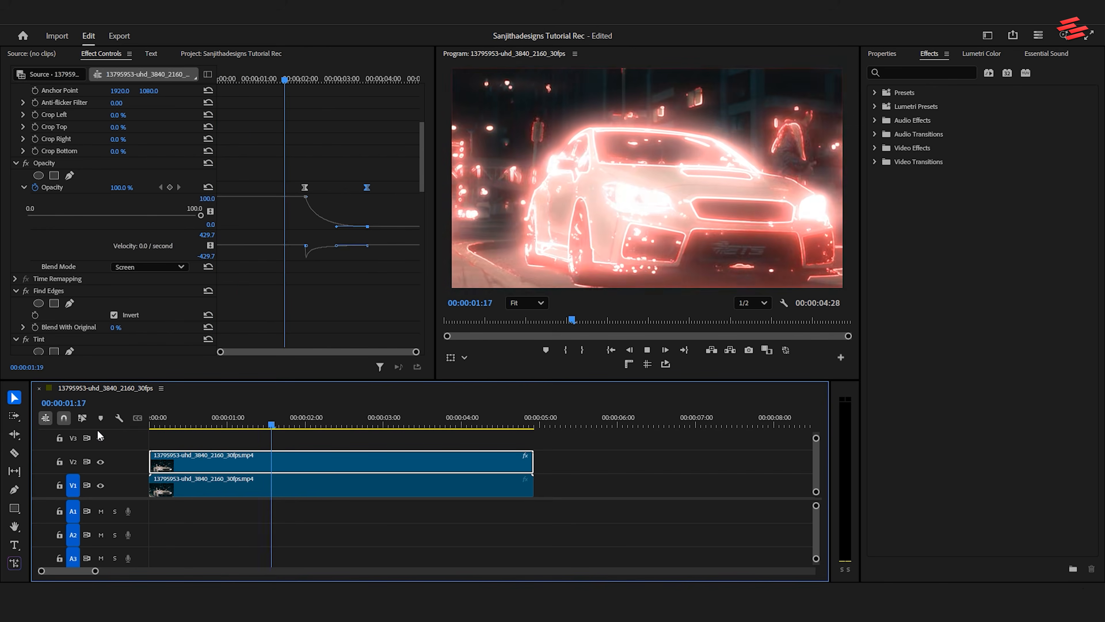